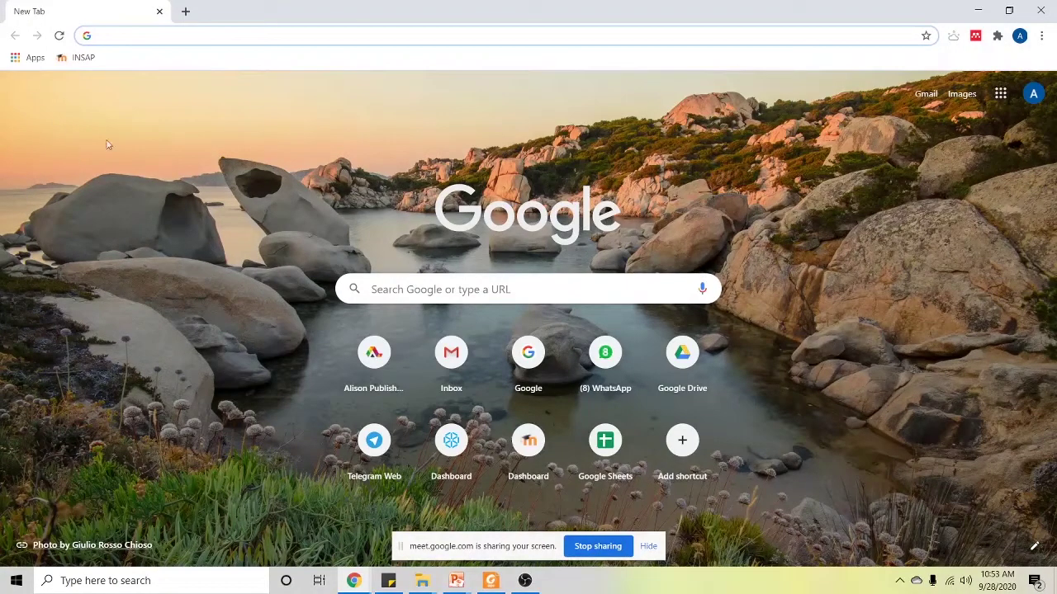
- Search Google for 'Tech digit koha for windows'
left_click(145, 39)
type("Tec")
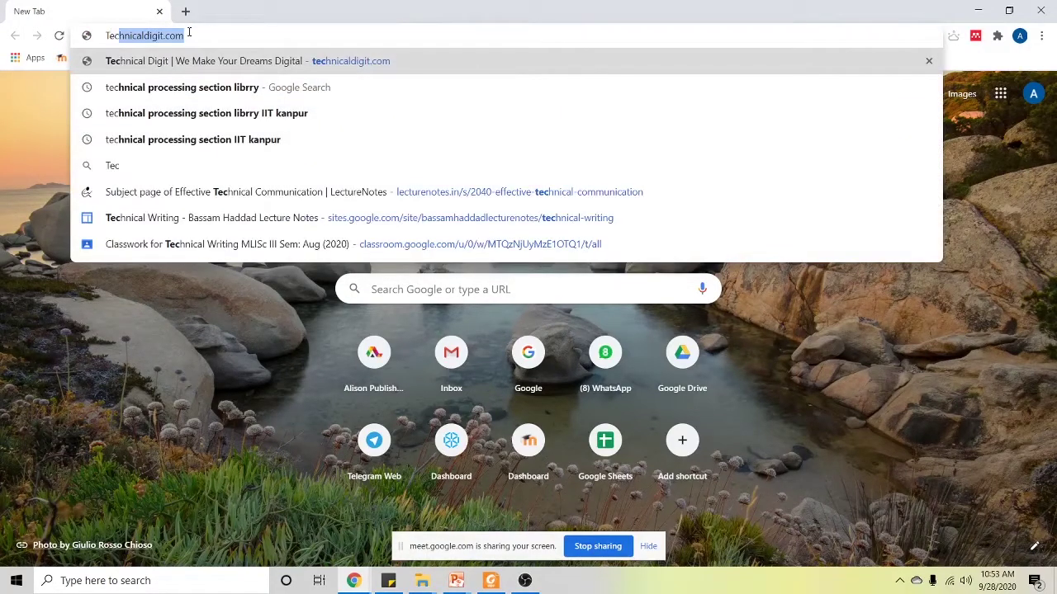
type("h digit koha for windows")
key("Return")
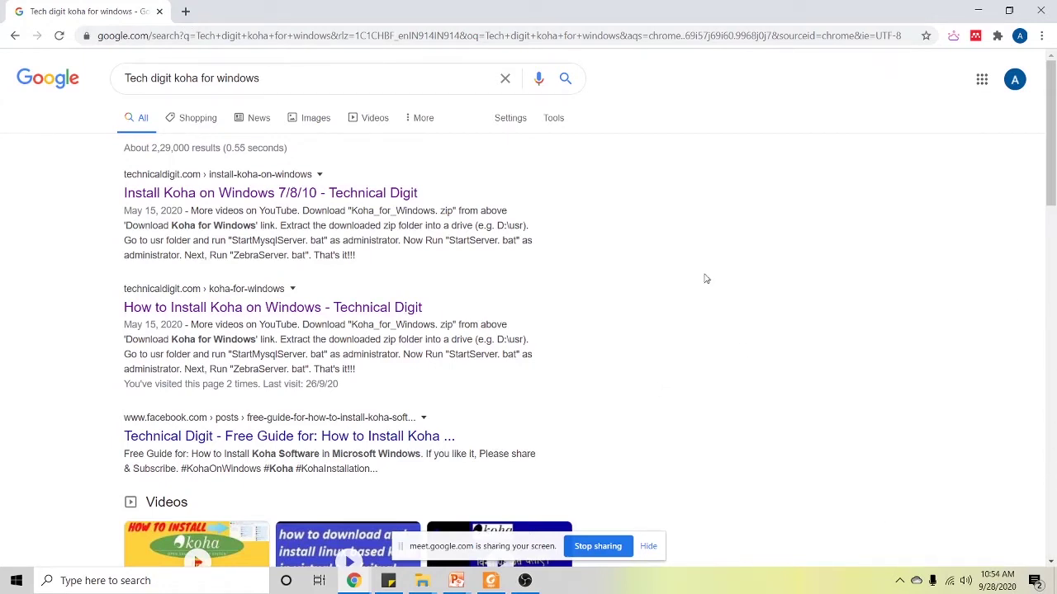
- Open the 'Install Koha on Windows 7/8/10 - Technical Digit' search result
left_click_drag(315, 78, 115, 79)
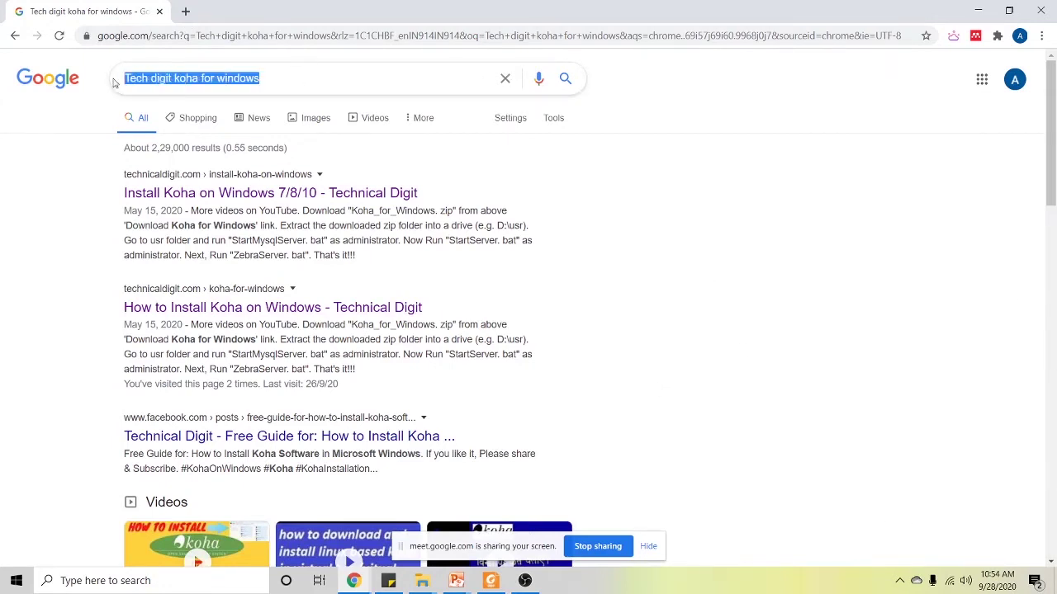
left_click(63, 234)
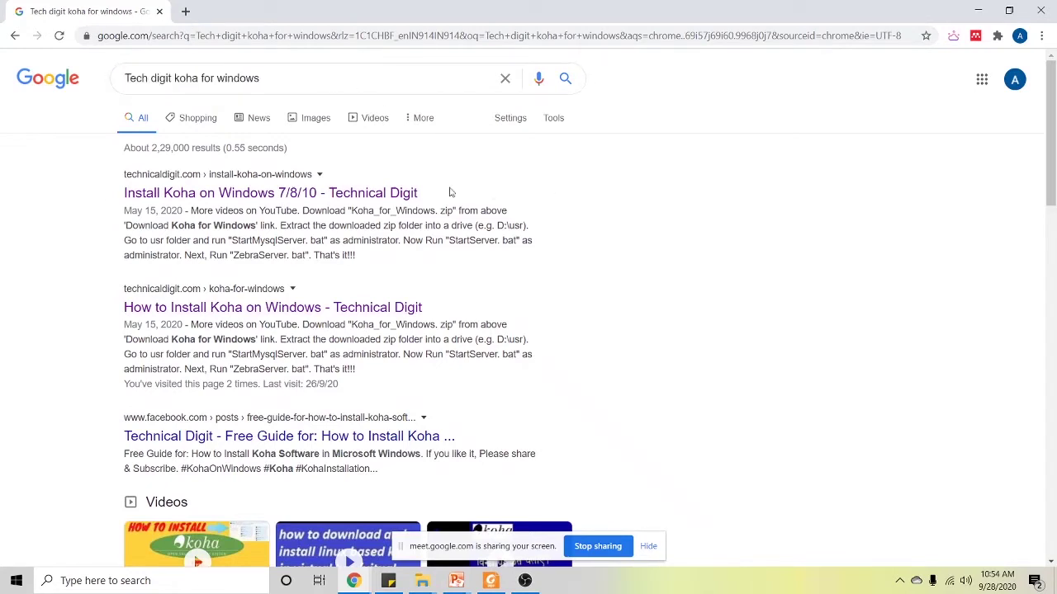
left_click_drag(104, 193, 427, 204)
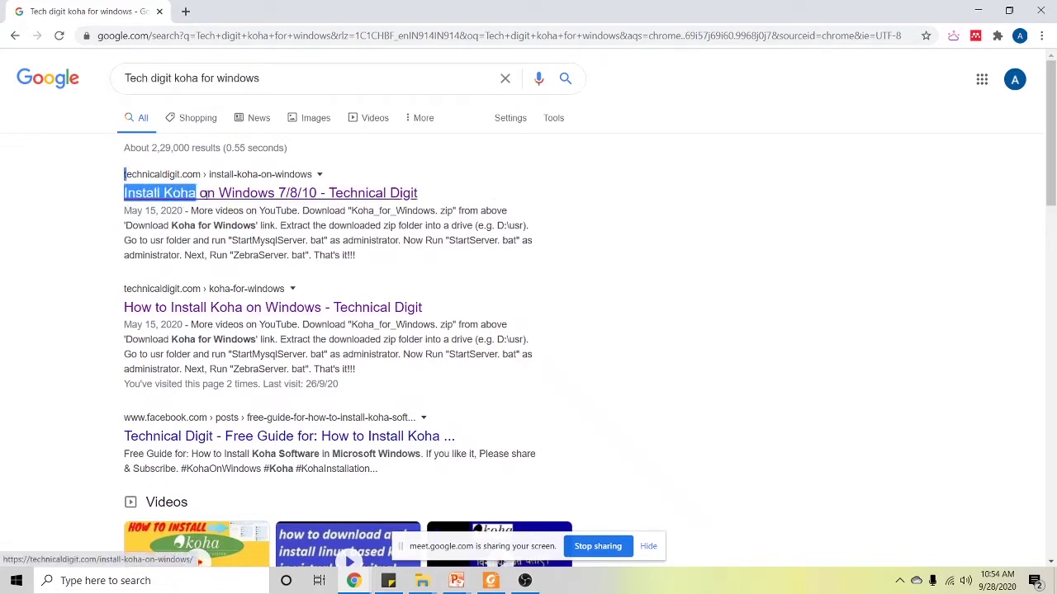
left_click(58, 233)
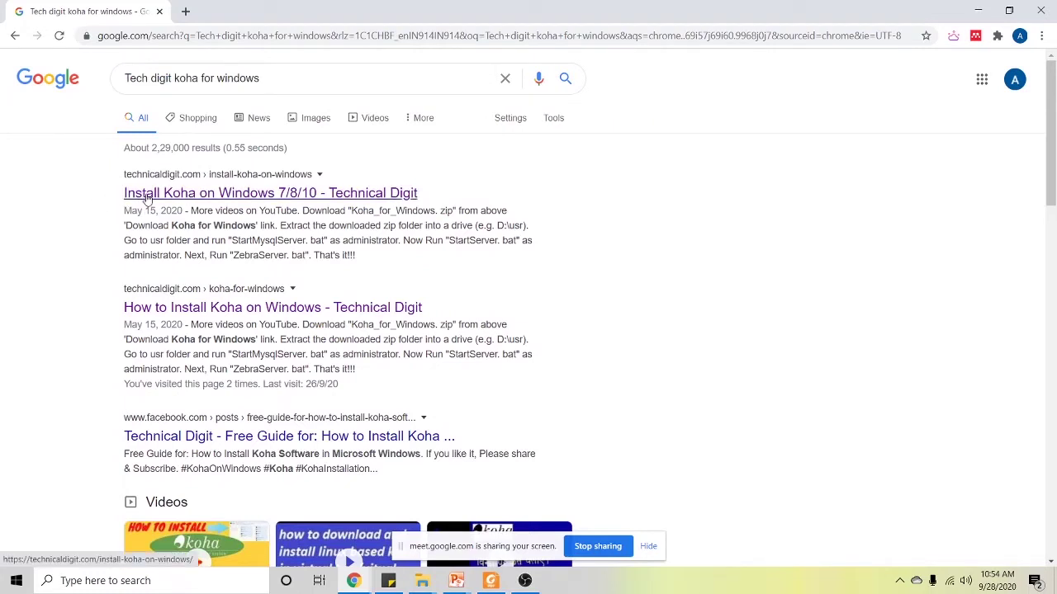
left_click(146, 198)
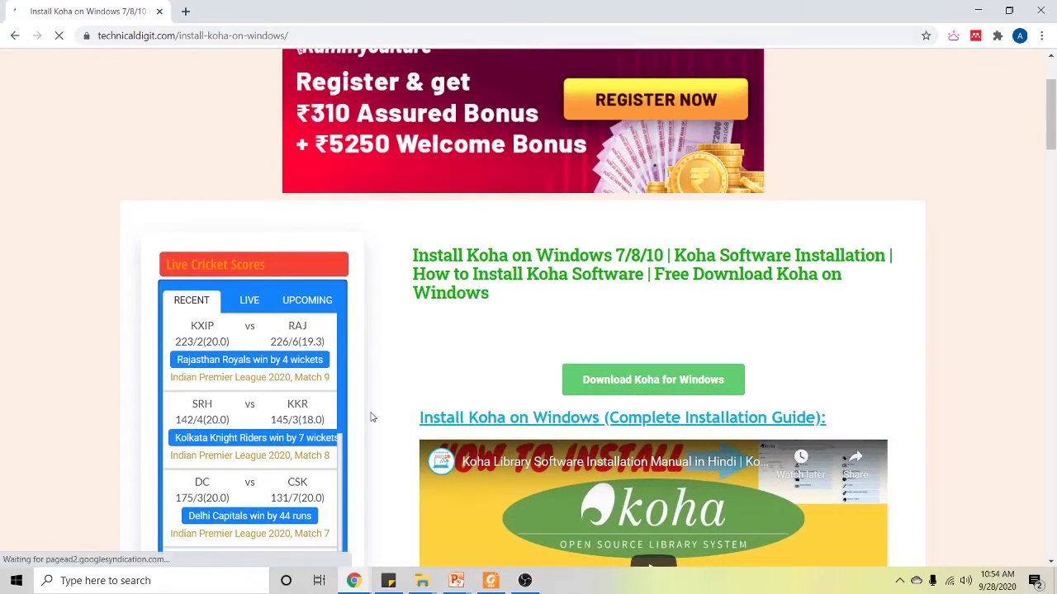
- Scroll through the Technical Digit page to review the Koha installation steps
scroll(804, 431, "down", 4)
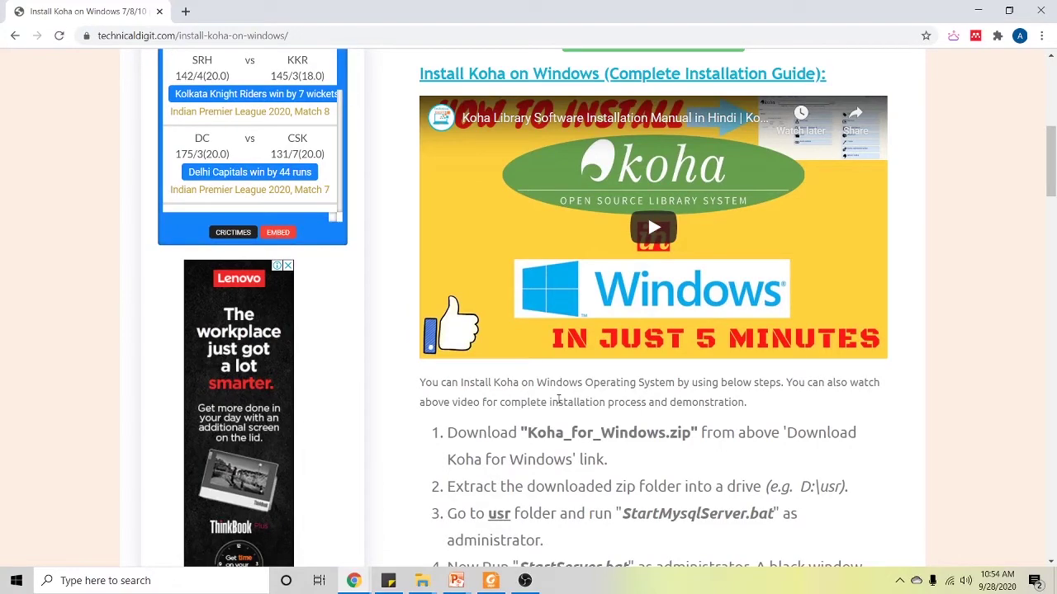
scroll(558, 399, "up", 2)
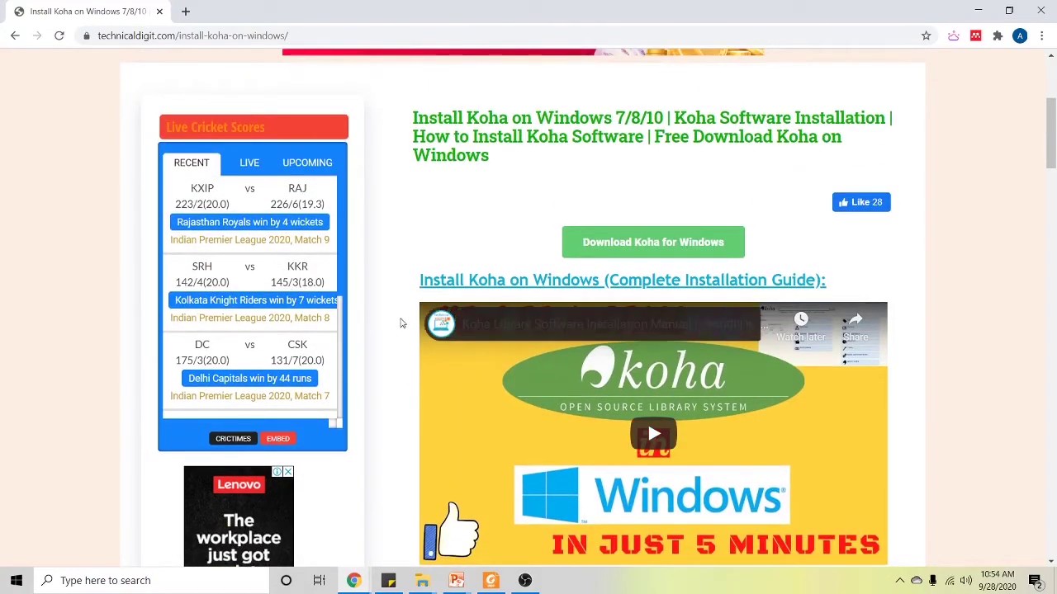
scroll(403, 318, "up", 1)
scroll(405, 313, "down", 3)
scroll(405, 313, "down", 3)
scroll(405, 313, "up", 6)
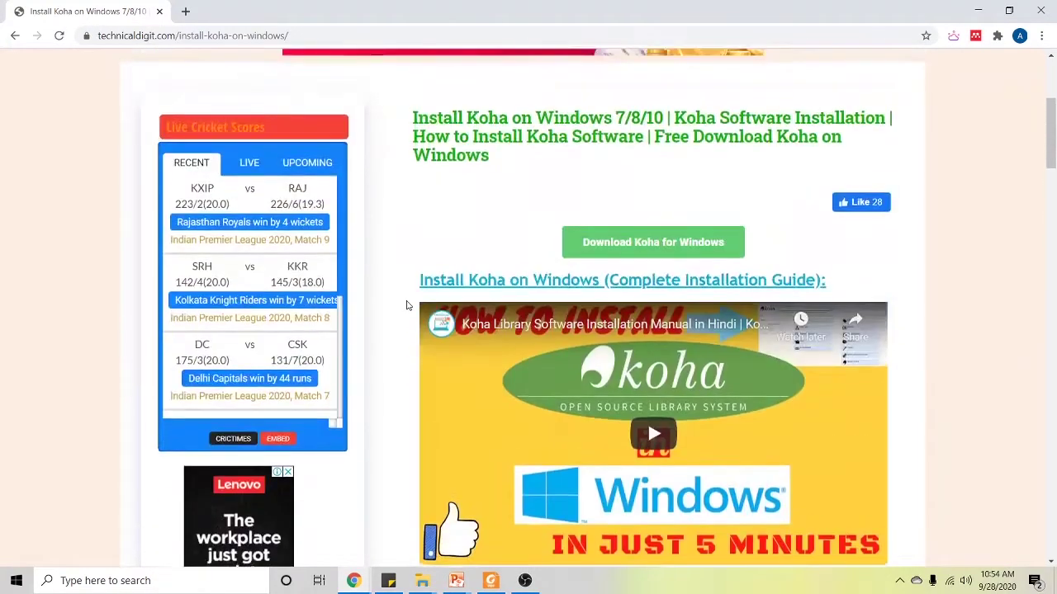
scroll(404, 314, "up", 2)
scroll(404, 323, "down", 2)
scroll(404, 323, "up", 1)
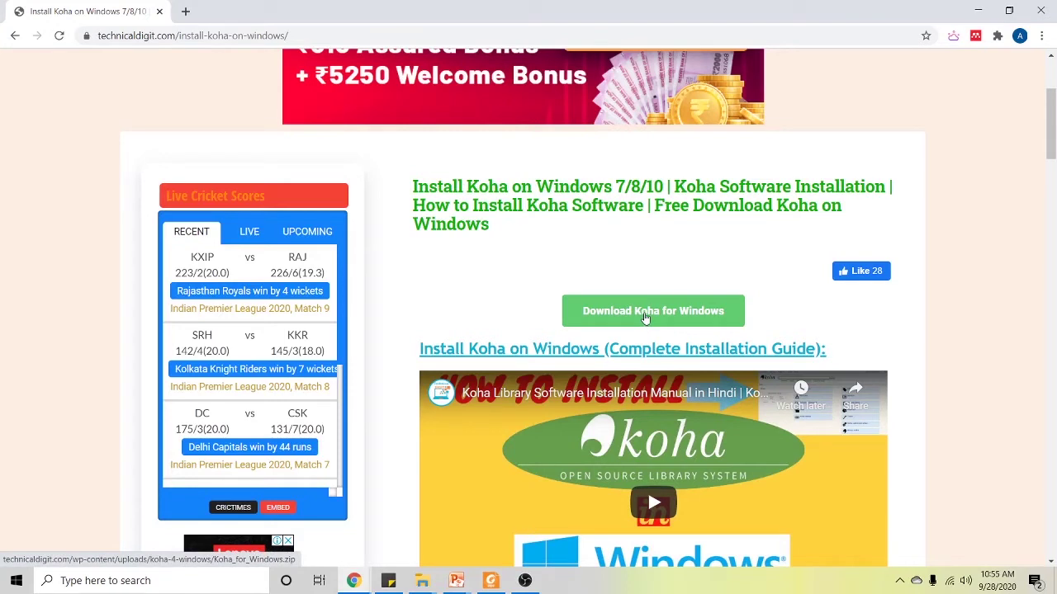
- Download Koha_for_Windows.zip, choose Keep past Chrome's warning, then bring up the download's options
left_click(646, 318)
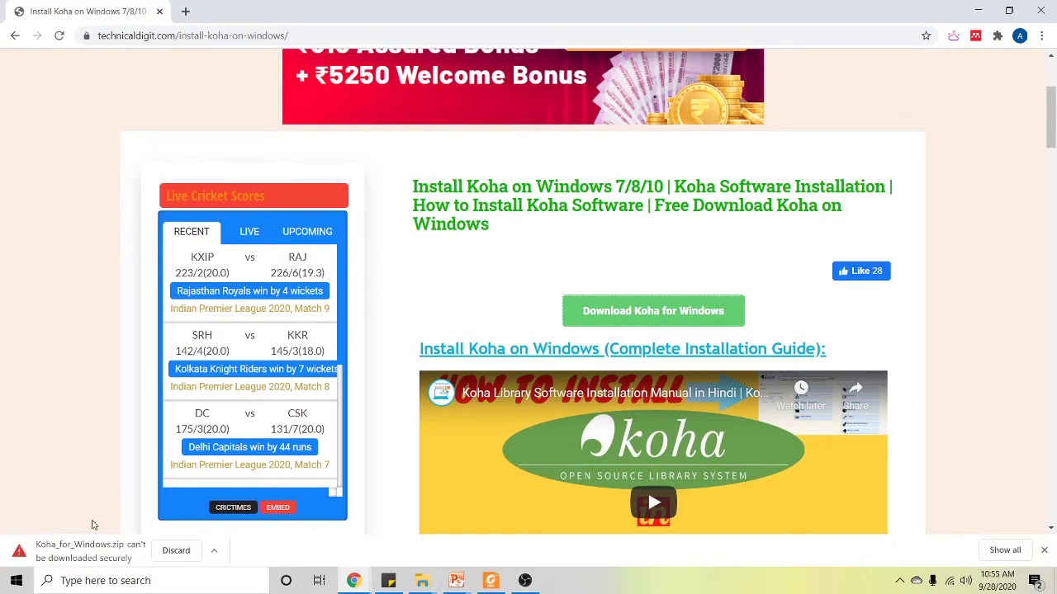
left_click(213, 551)
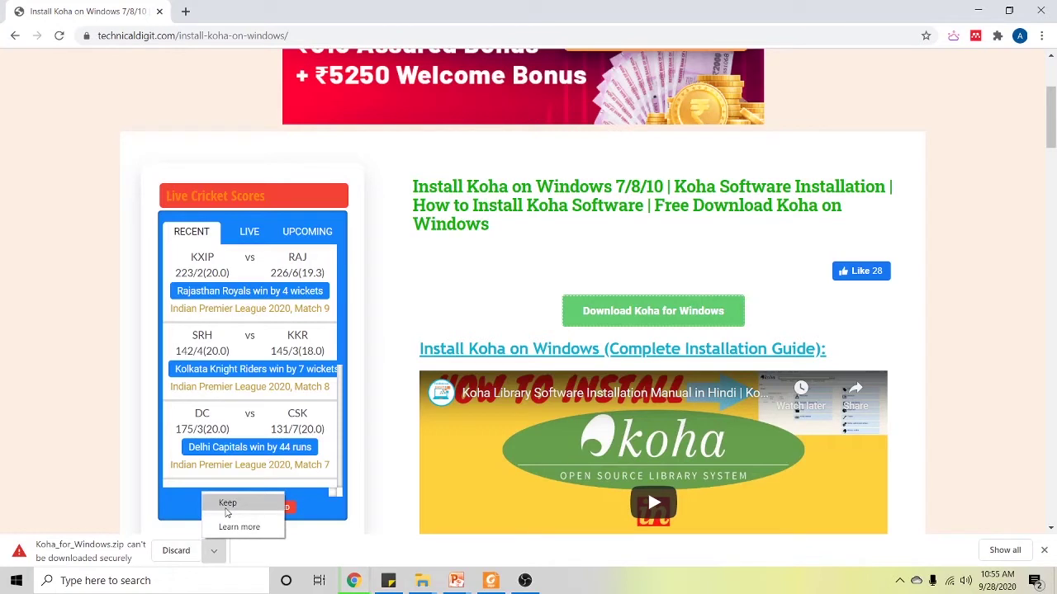
left_click(227, 505)
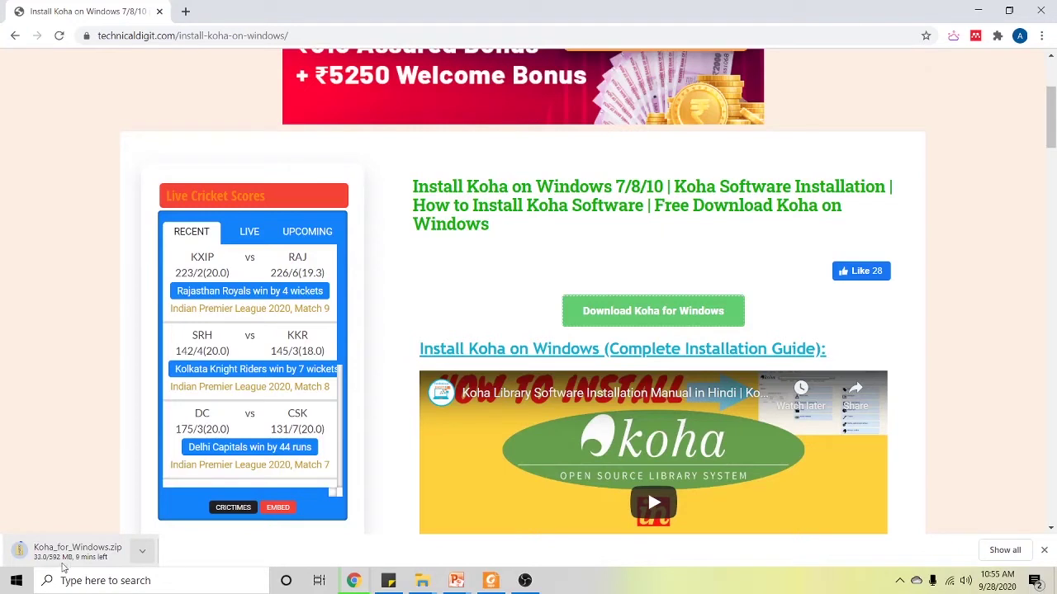
right_click(63, 561)
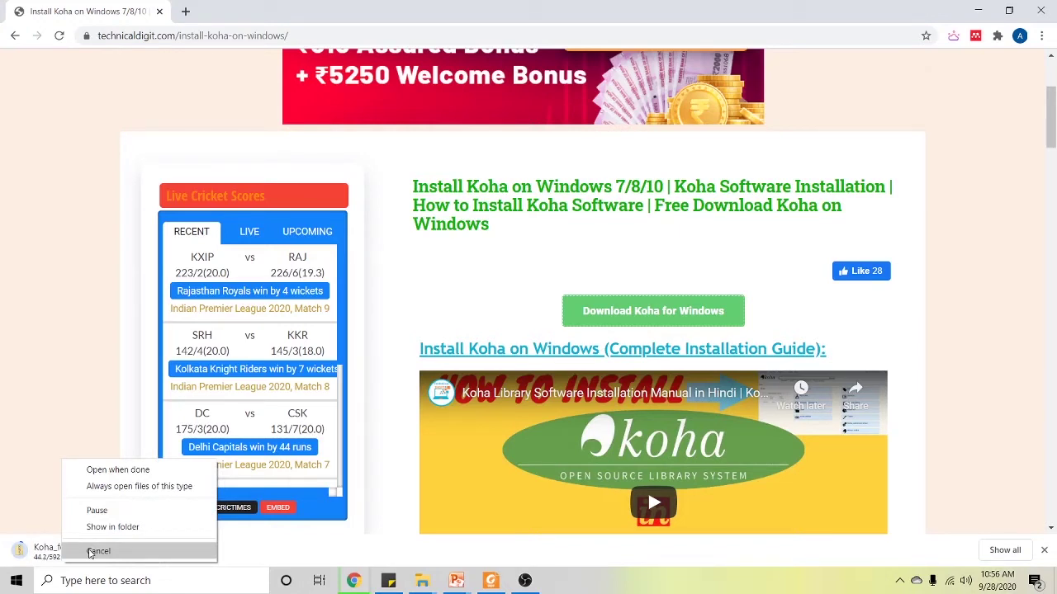
- Cancel the Koha zip download and show Downloads in a maximized File Explorer
left_click(97, 551)
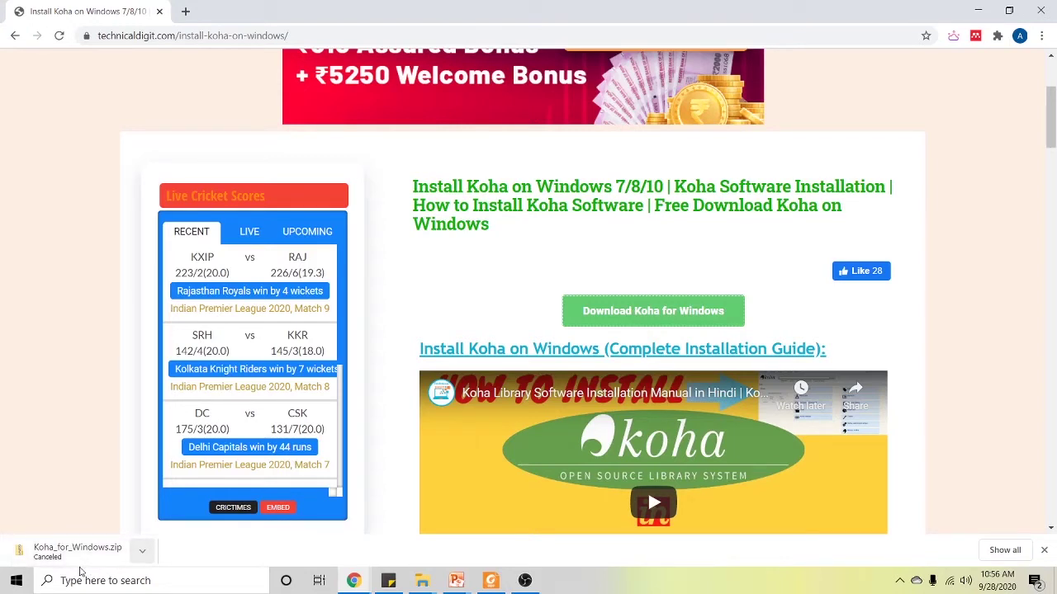
mouse_move(421, 580)
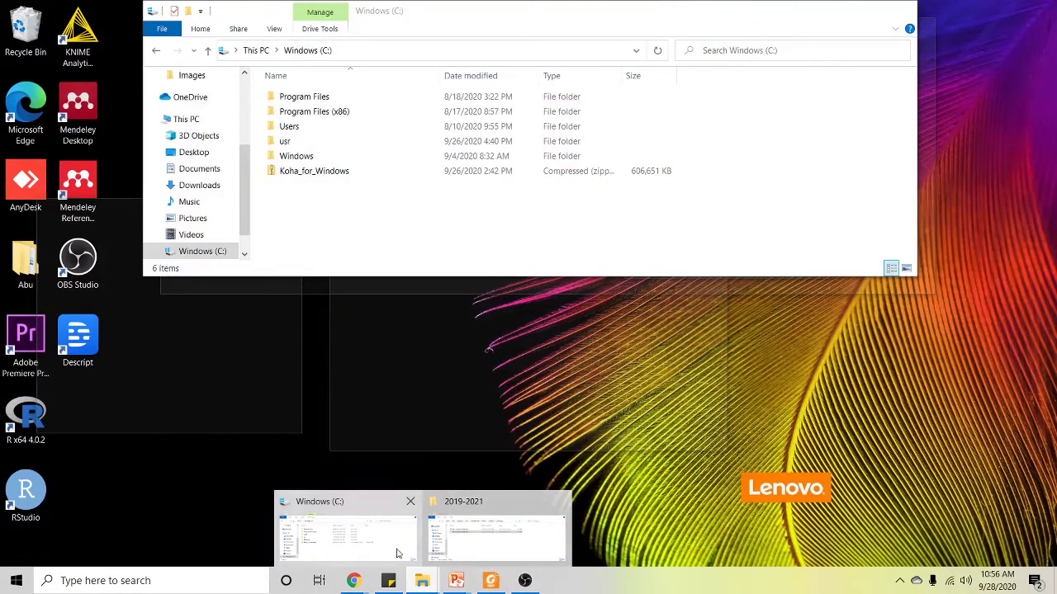
left_click(384, 549)
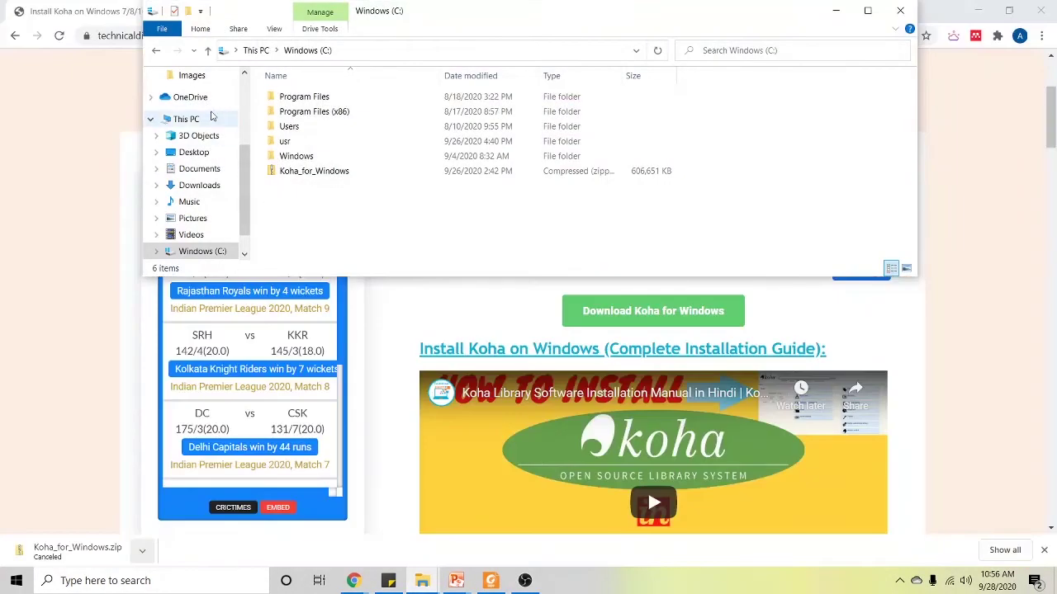
scroll(213, 116, "down", 1)
left_click(206, 146)
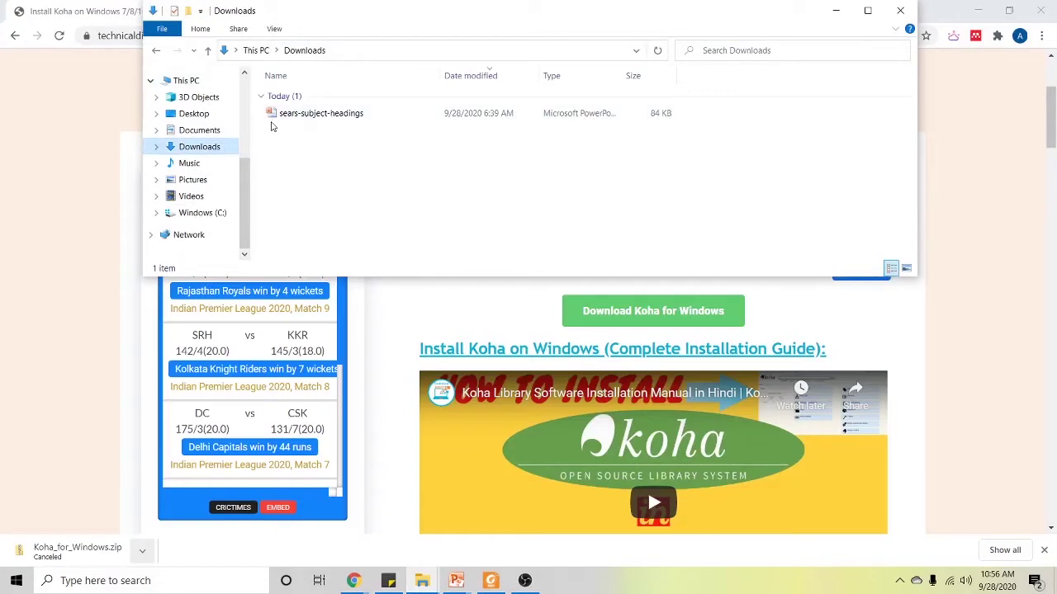
scroll(208, 208, "up", 1)
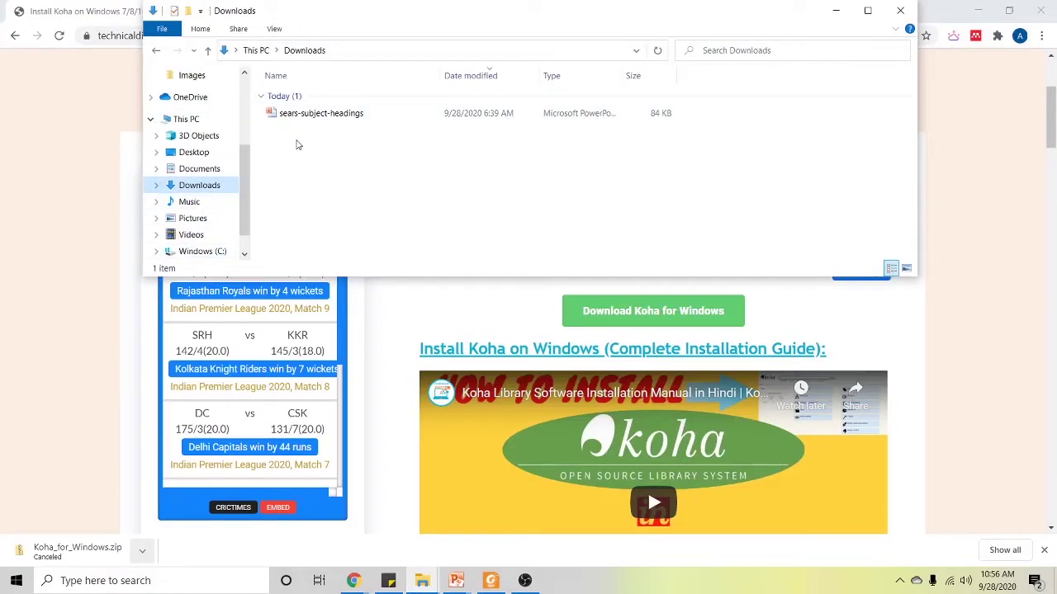
left_click(867, 9)
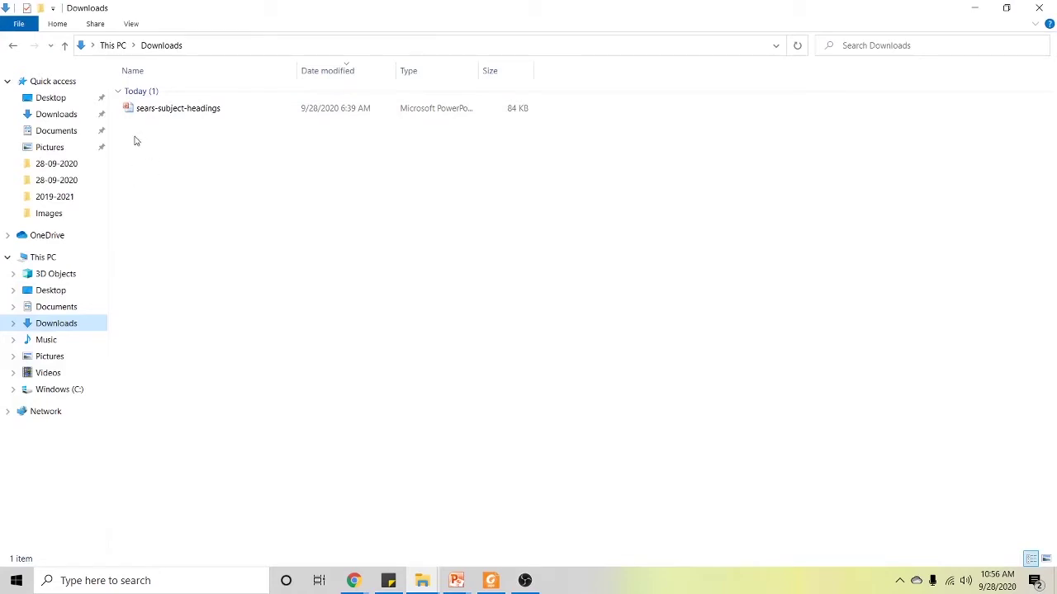
left_click(48, 396)
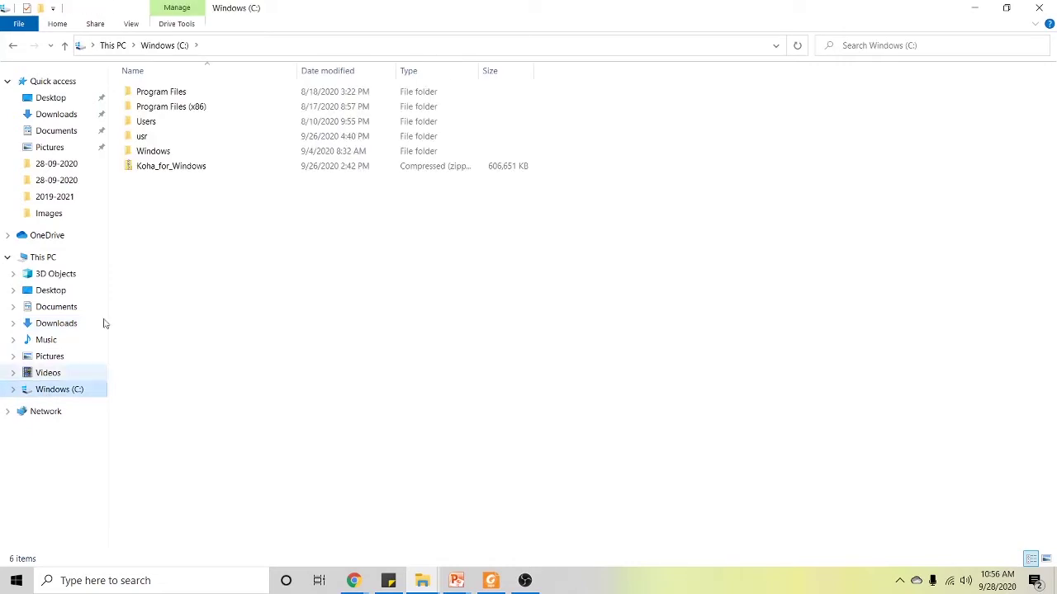
left_click(14, 394)
left_click(14, 394)
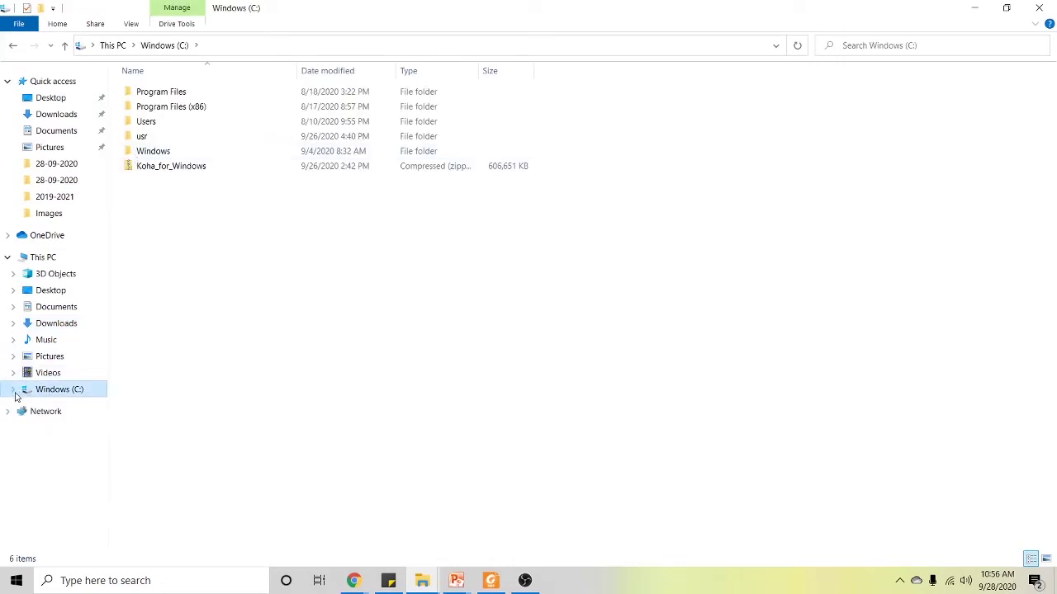
left_click(35, 261)
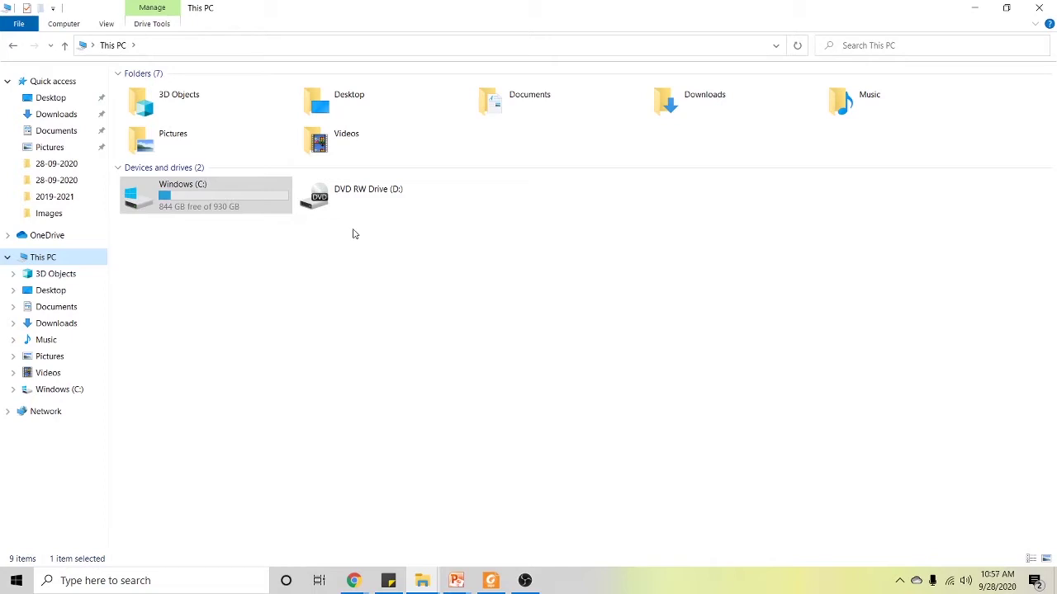
double_click(240, 216)
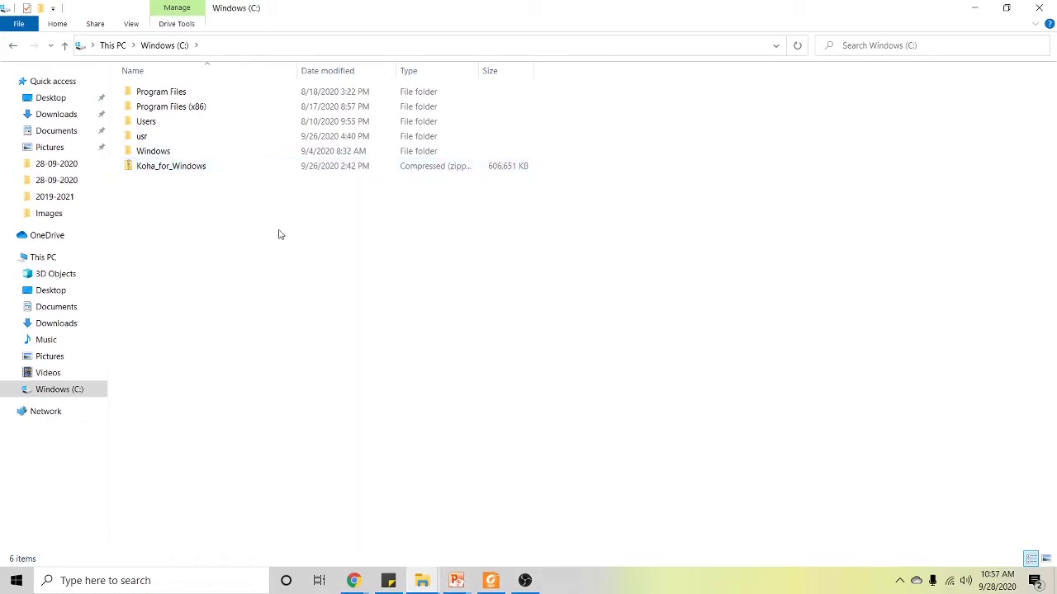
- Extract All of Koha_for_Windows.zip into C:\Koha_for_Windows
right_click(233, 171)
left_click(181, 165)
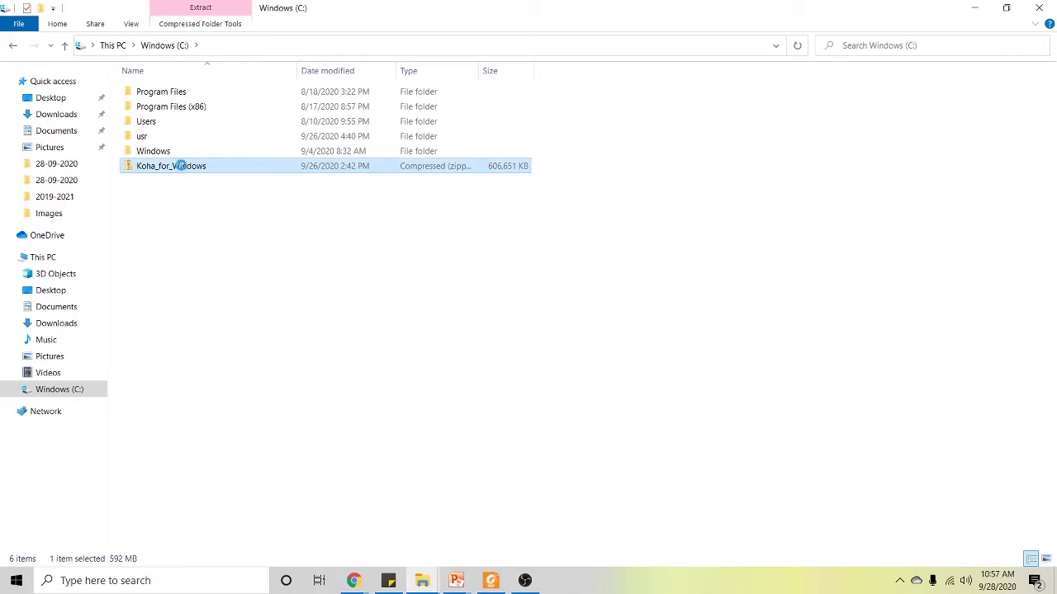
right_click(182, 166)
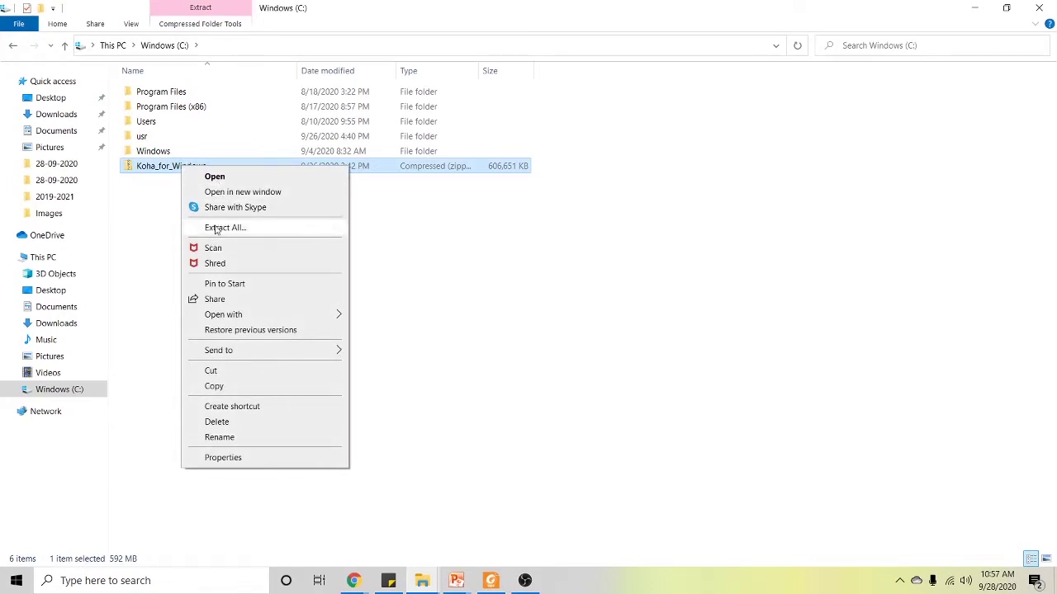
left_click(262, 234)
left_click(452, 229)
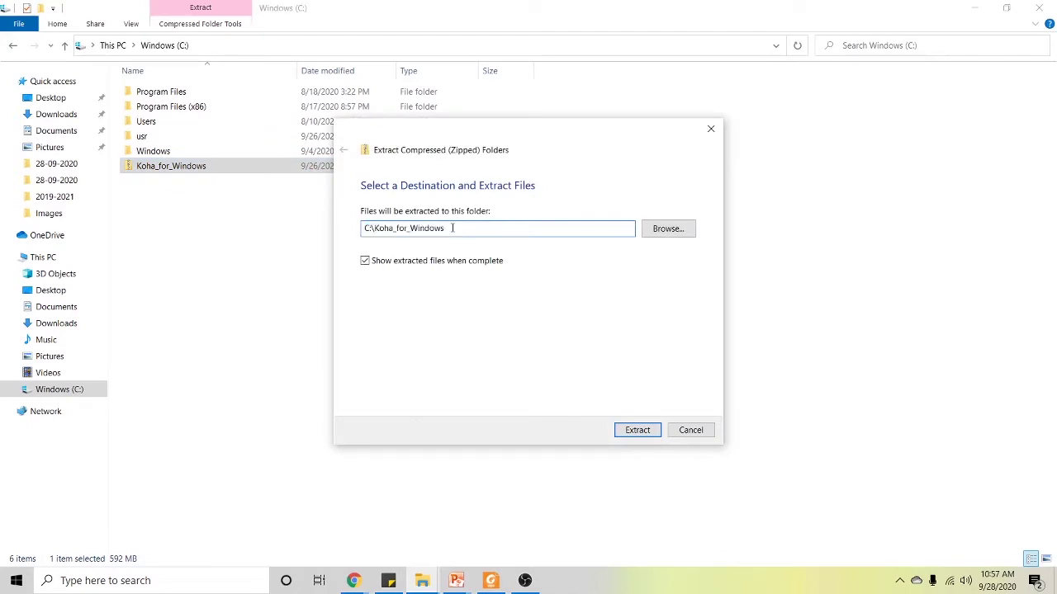
left_click(638, 430)
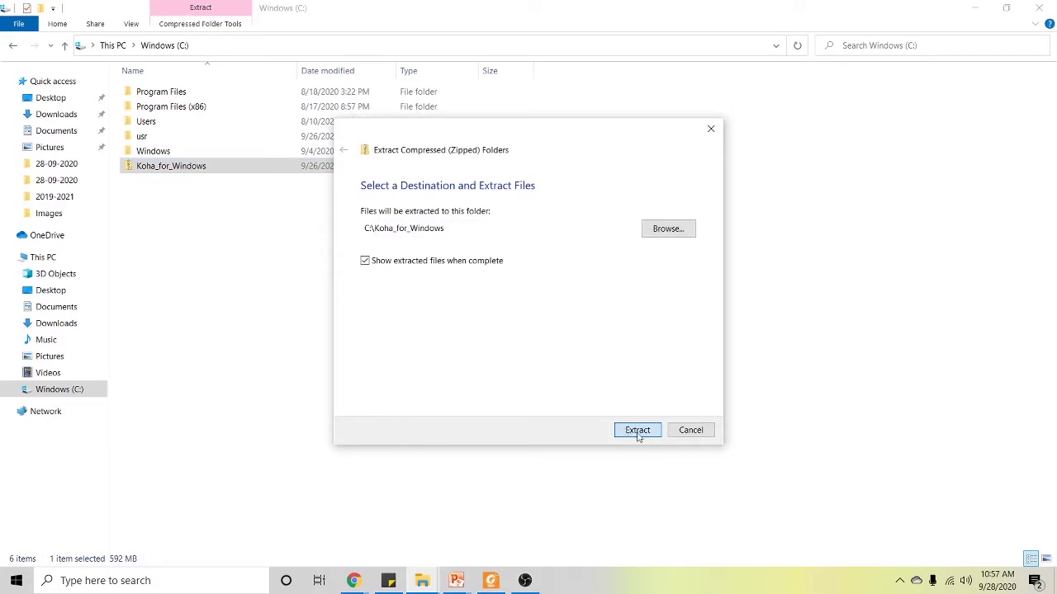
left_click(616, 429)
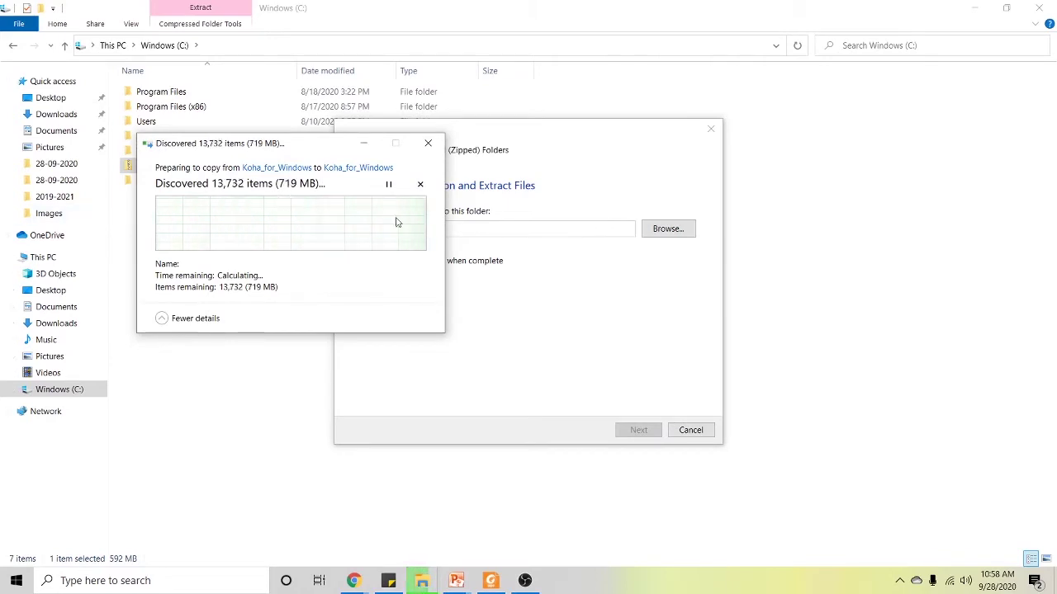
left_click(427, 143)
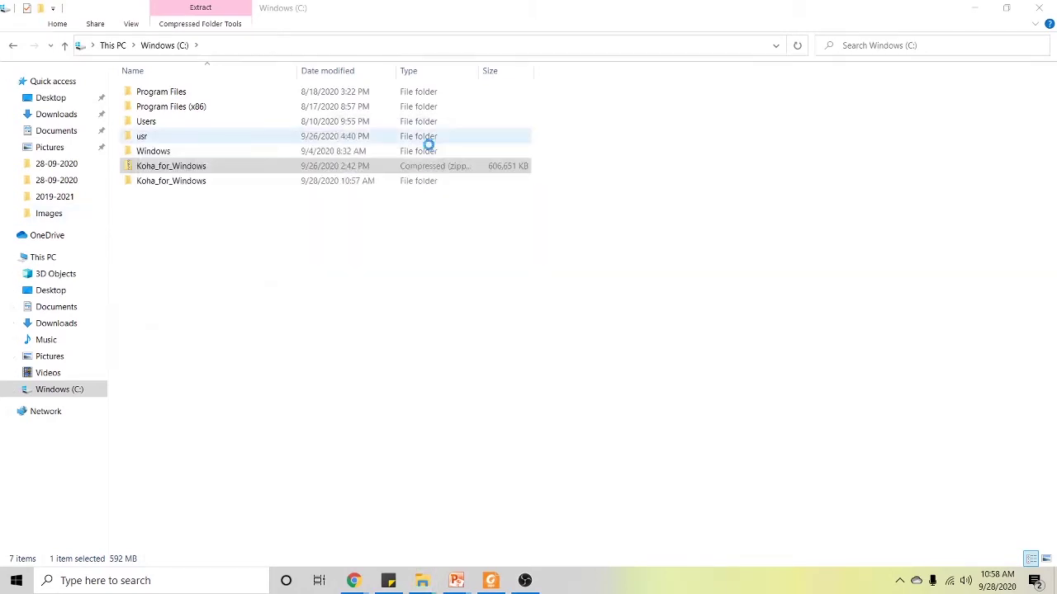
left_click(939, 45)
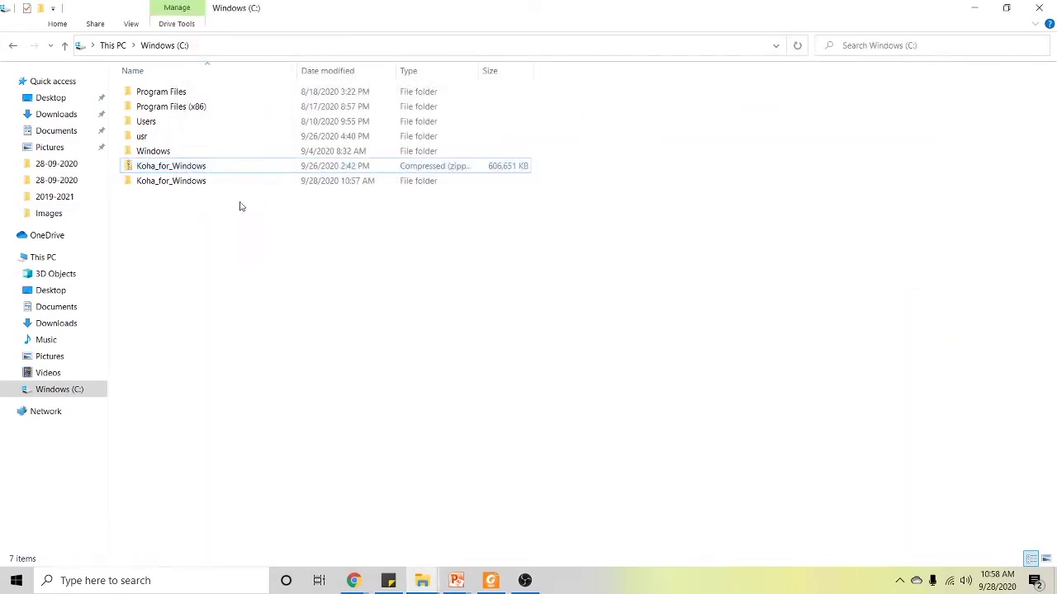
left_click(210, 181)
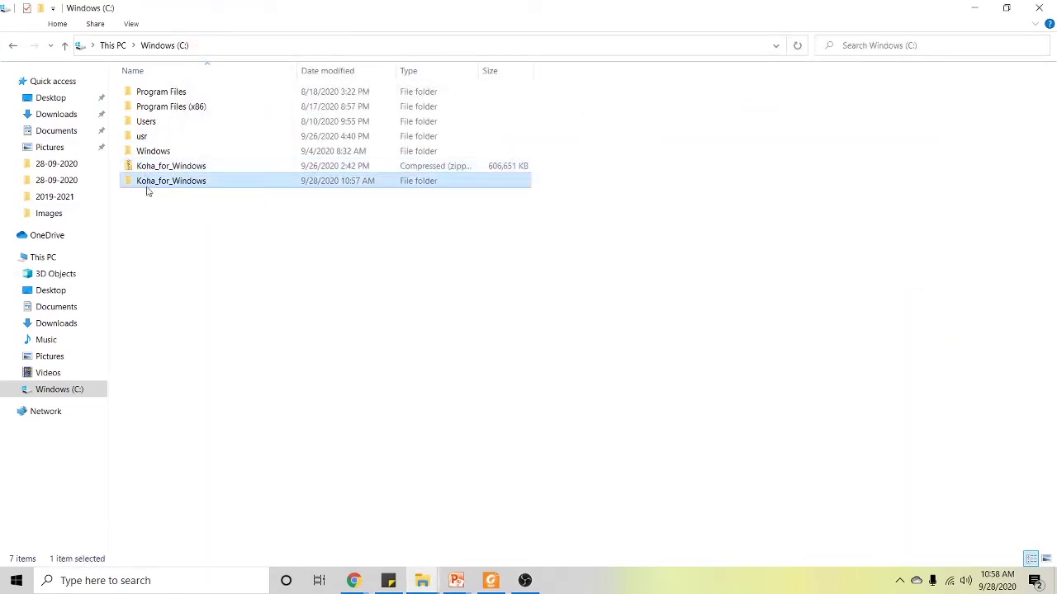
left_click(146, 186)
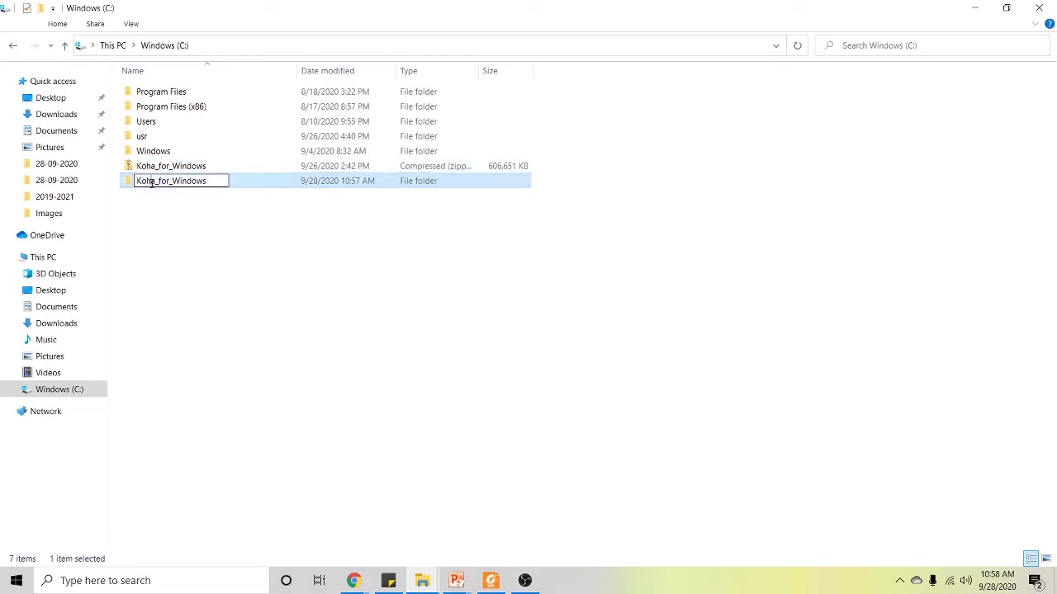
double_click(241, 184)
left_click(159, 48)
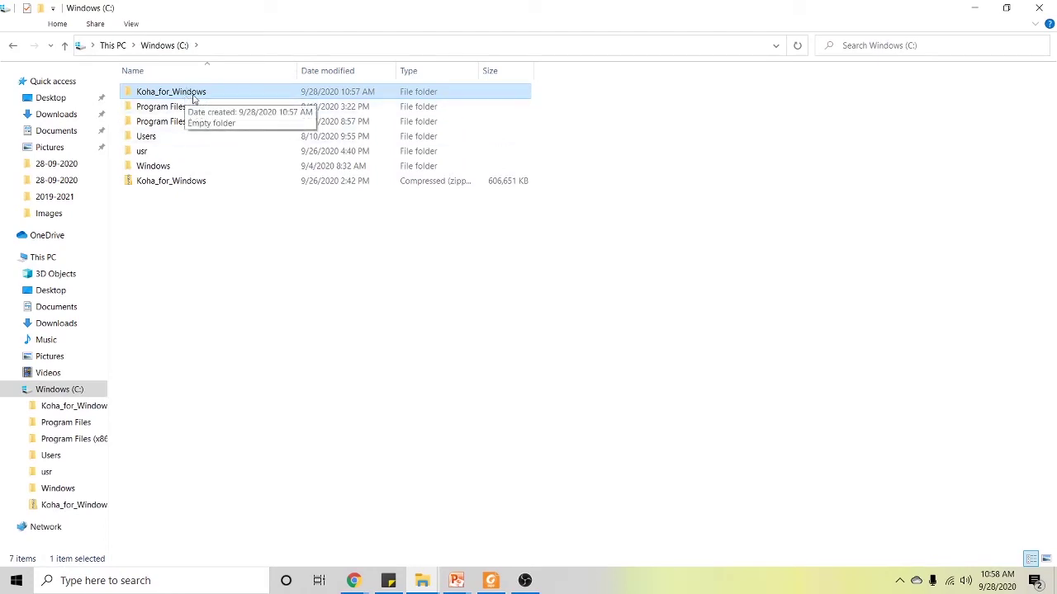
double_click(194, 94)
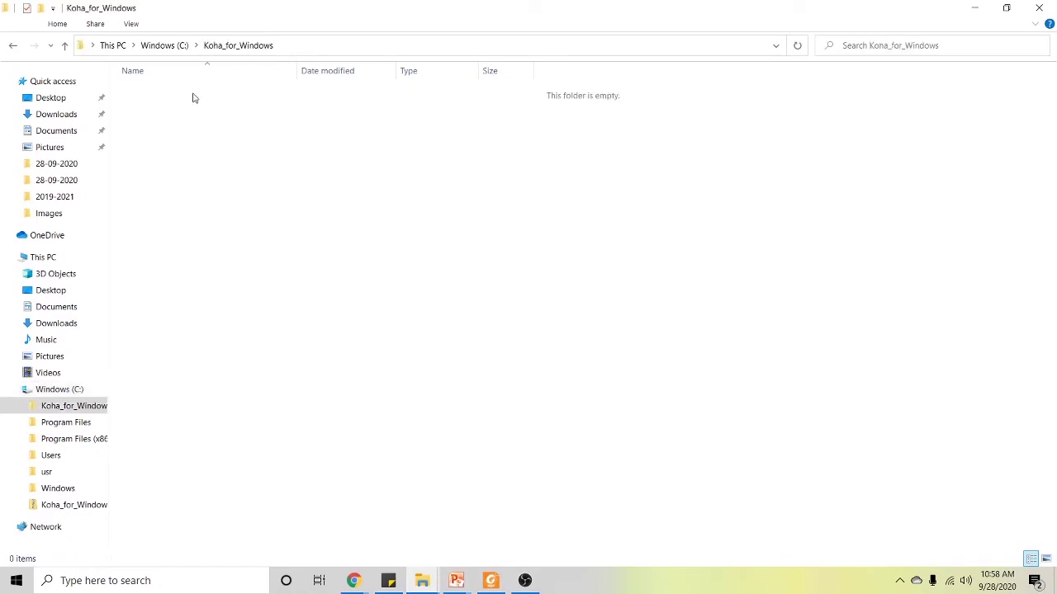
left_click(164, 47)
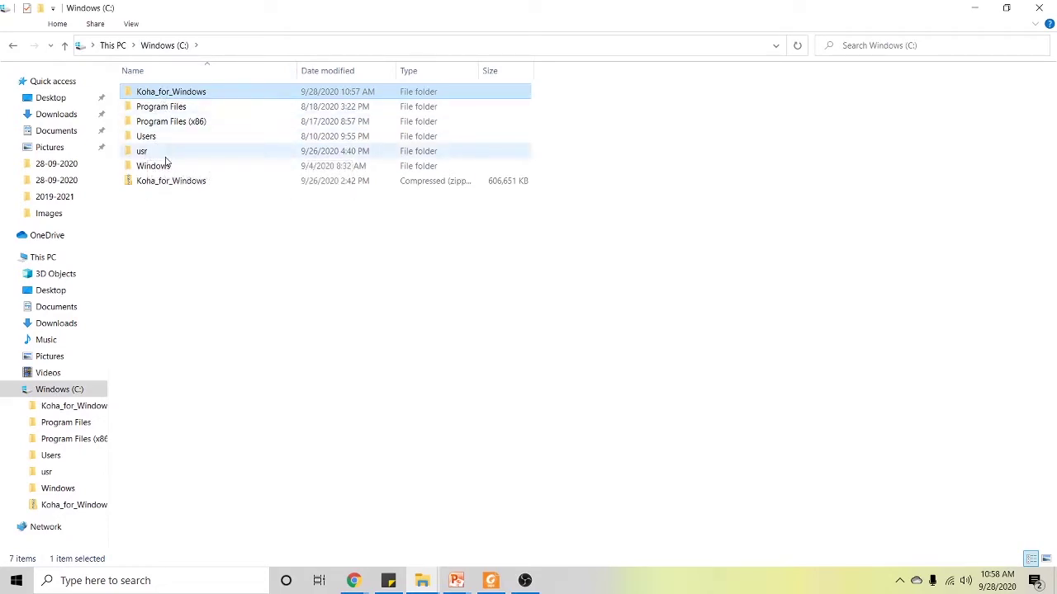
double_click(176, 93)
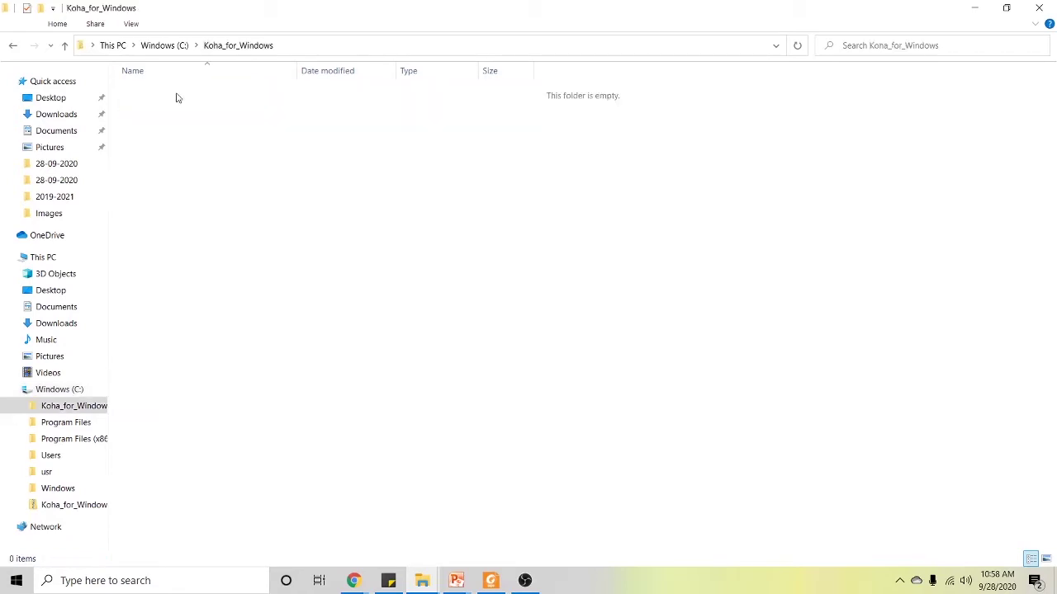
left_click(178, 48)
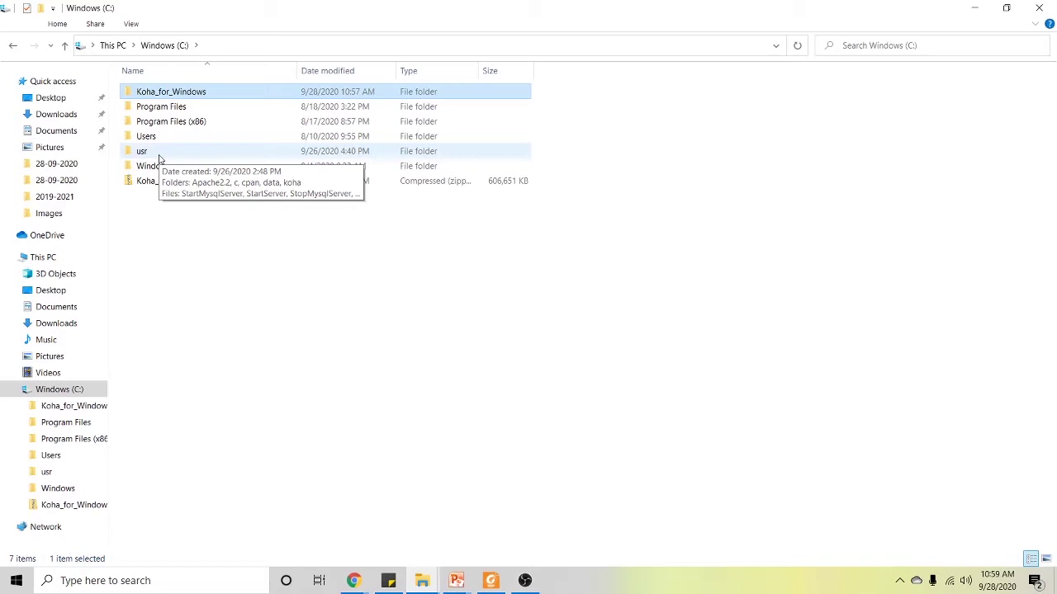
left_click(161, 155)
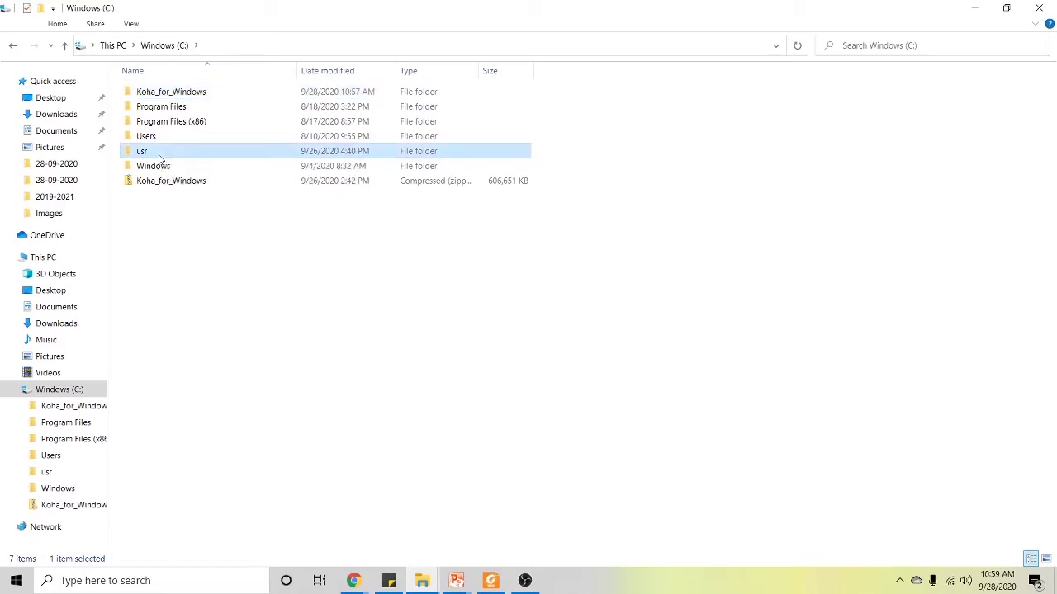
- Open the usr folder on the C: drive
right_click(145, 152)
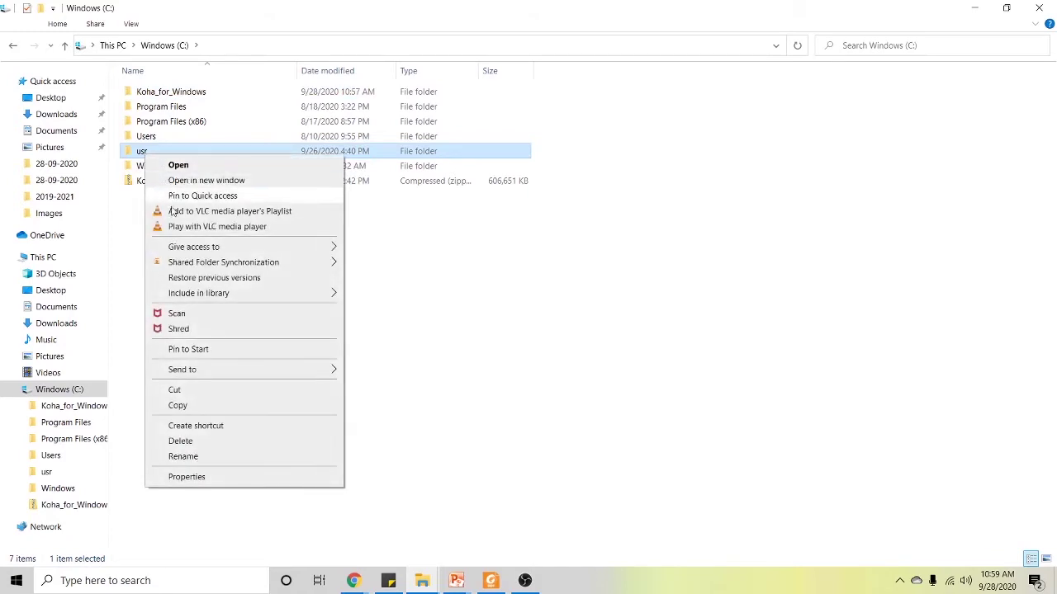
double_click(149, 154)
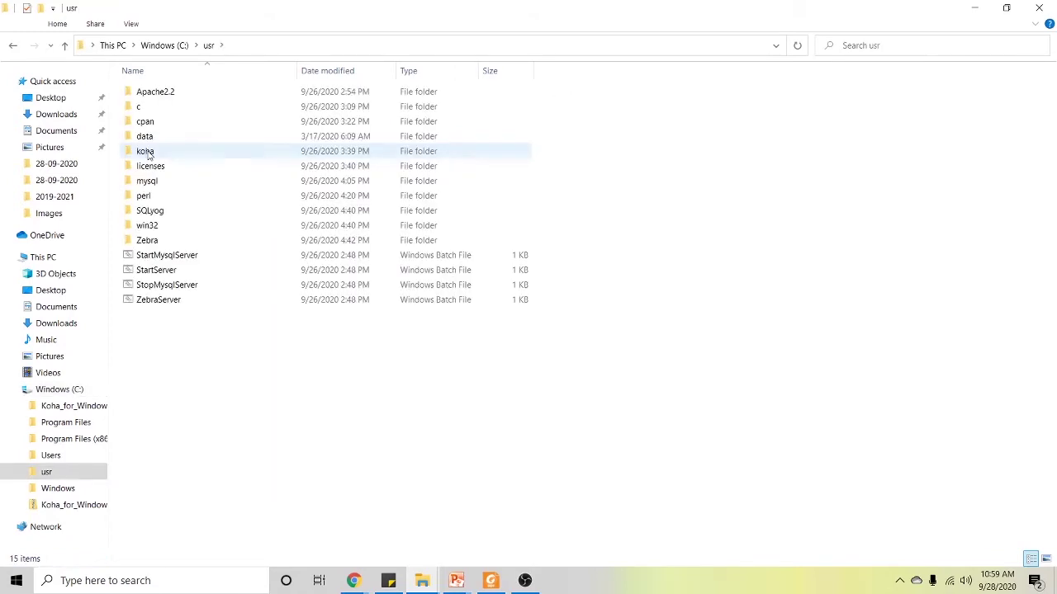
left_click(153, 46)
double_click(147, 156)
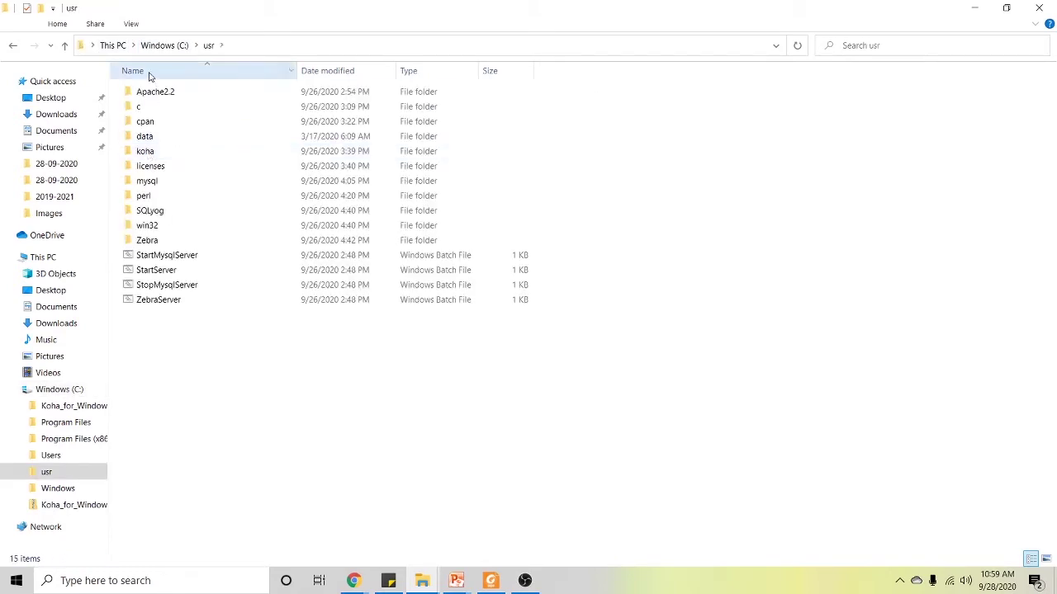
- Show and select the C:\usr path text in the address bar
left_click(244, 51)
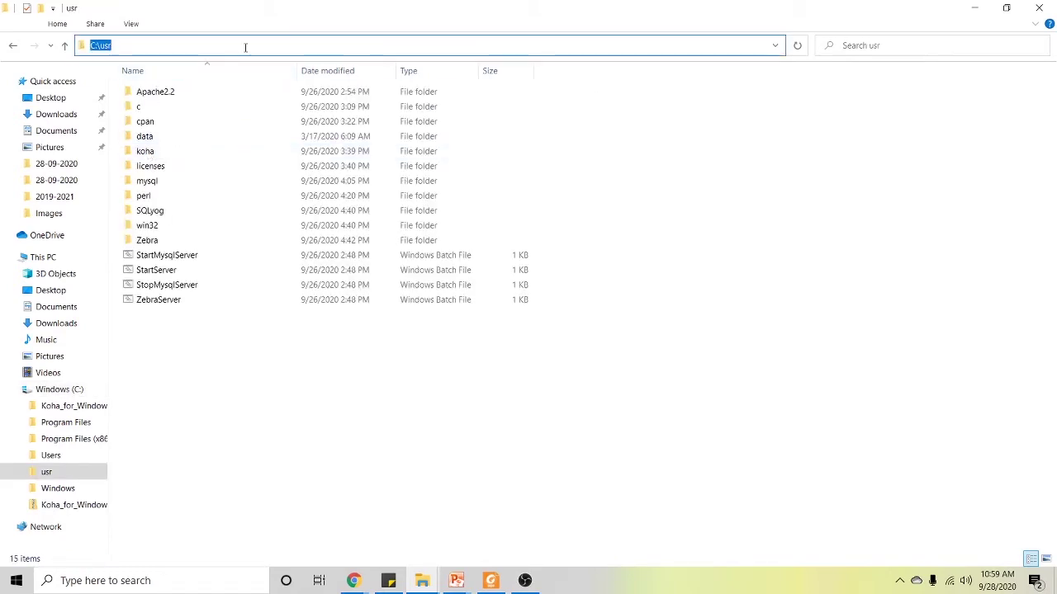
left_click(244, 46)
left_click_drag(122, 43, 68, 45)
left_click(141, 44)
left_click_drag(140, 44, 78, 43)
left_click(117, 45)
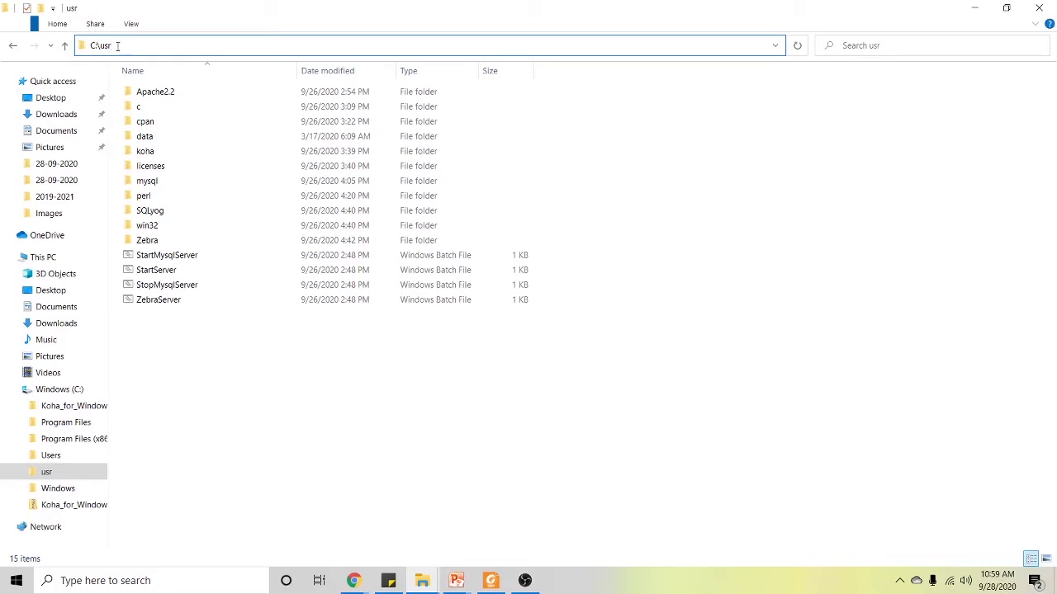
left_click_drag(117, 45, 83, 46)
left_click(322, 435)
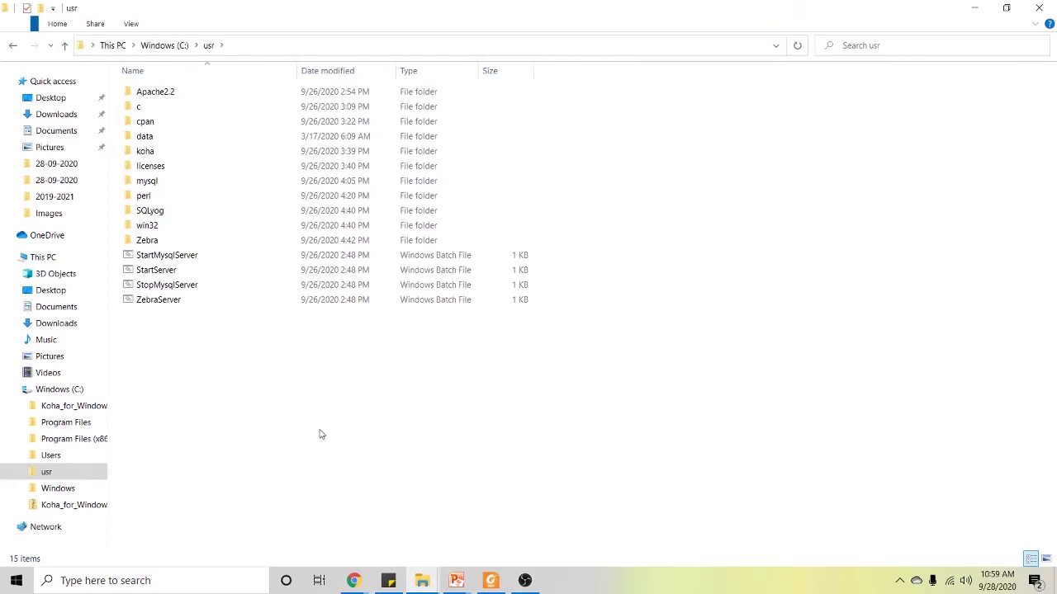
left_click(267, 47)
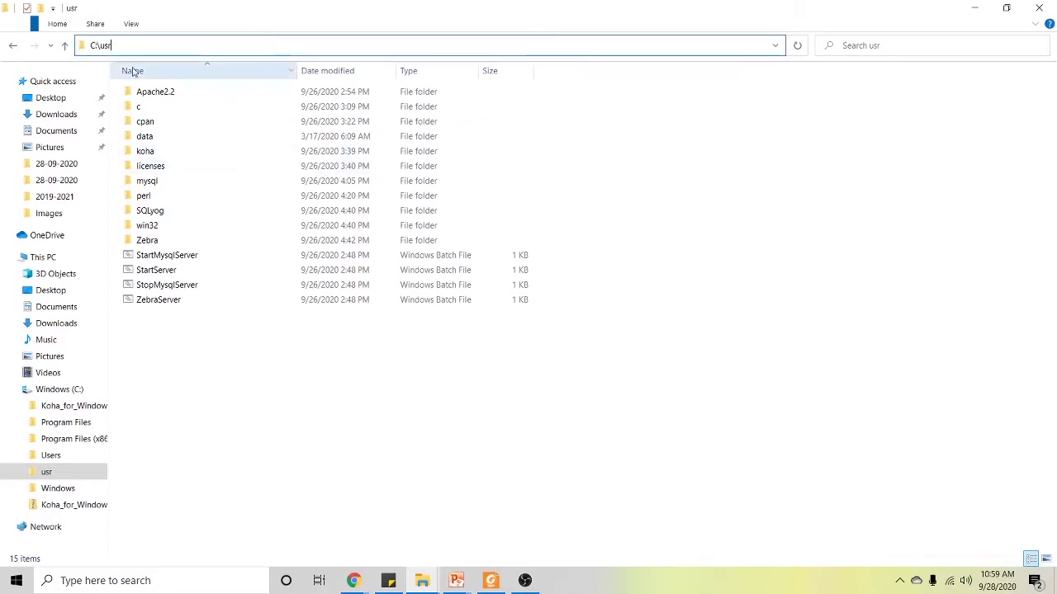
left_click_drag(124, 45, 73, 46)
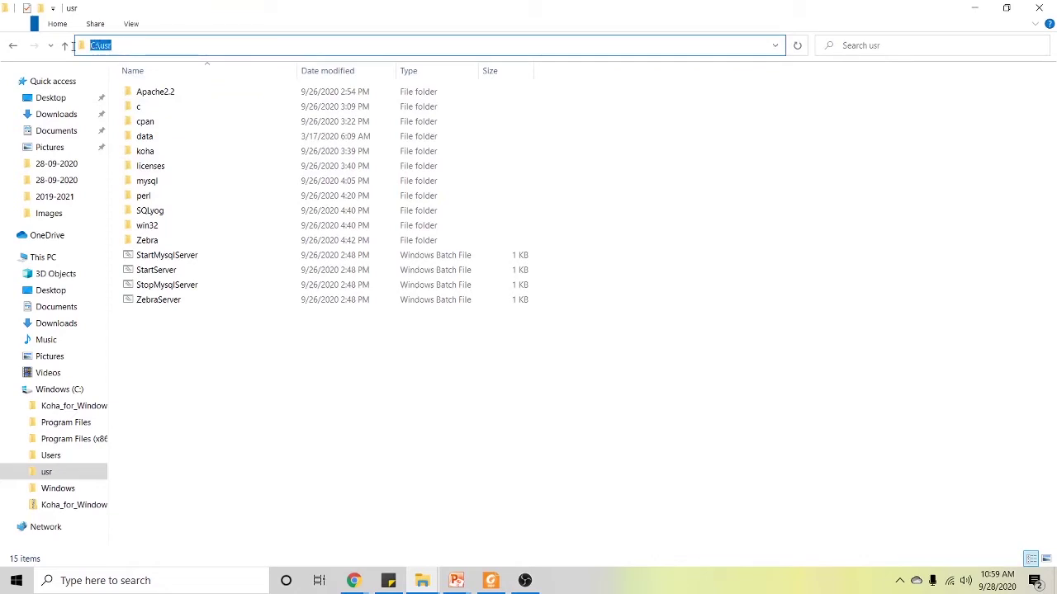
left_click(132, 45)
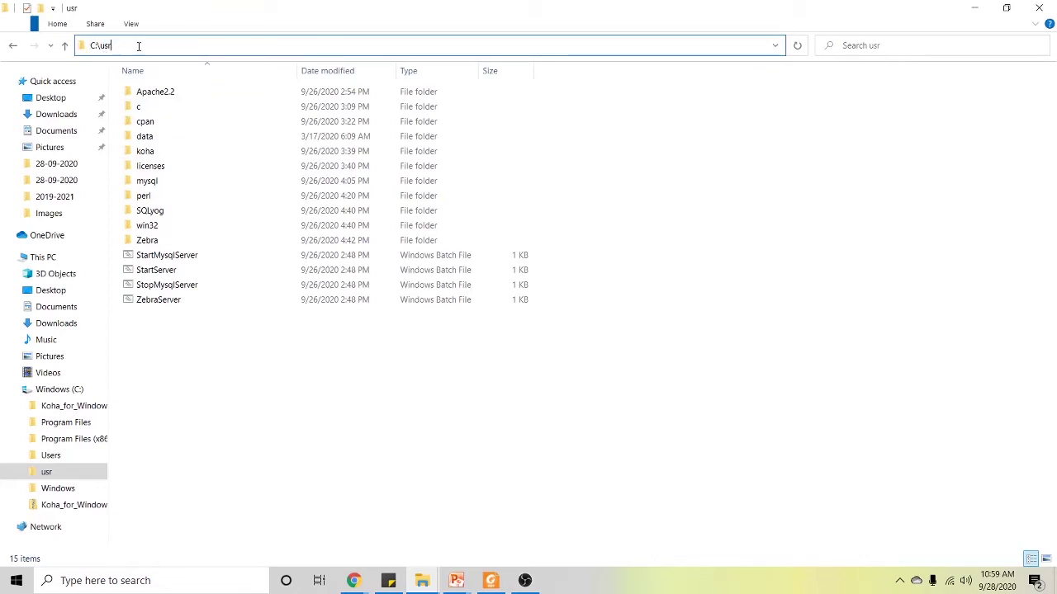
left_click_drag(137, 44, 93, 48)
left_click(155, 46)
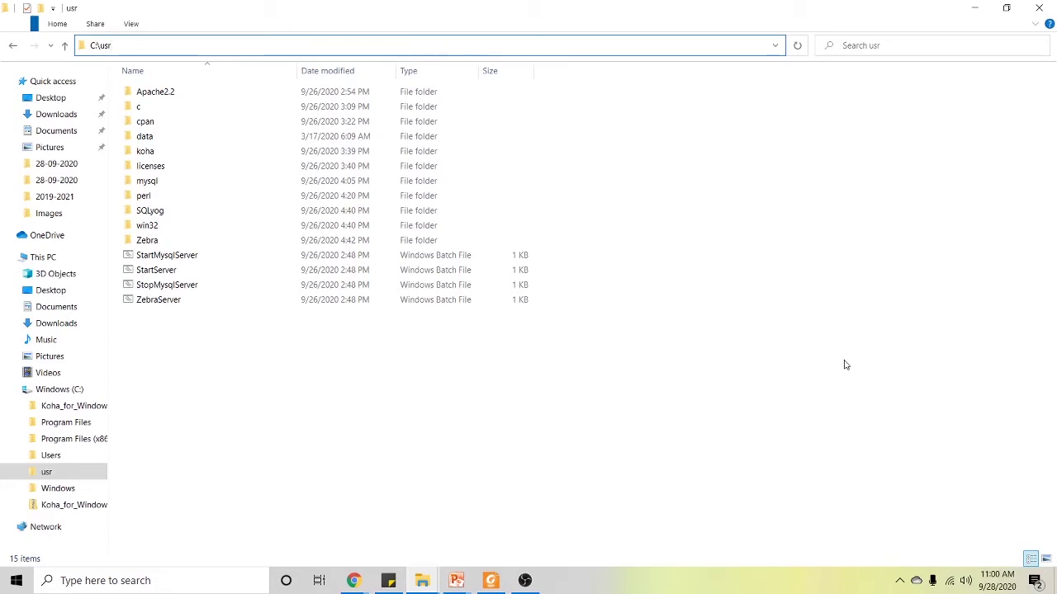
- Run StartMysqlServer.bat from C:\usr to start MySQL
left_click(187, 261)
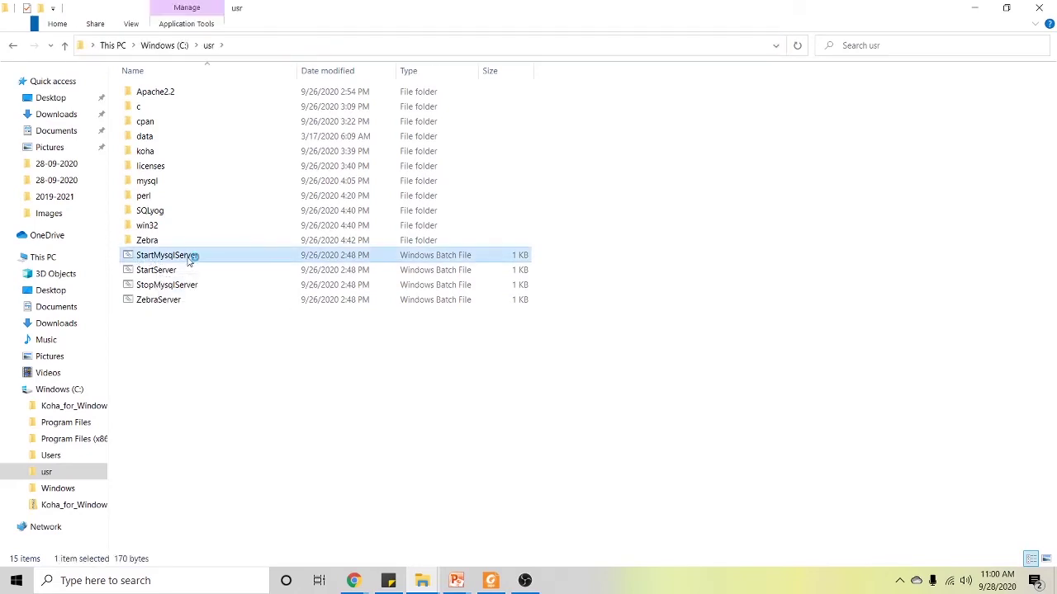
double_click(187, 260)
left_click(326, 389)
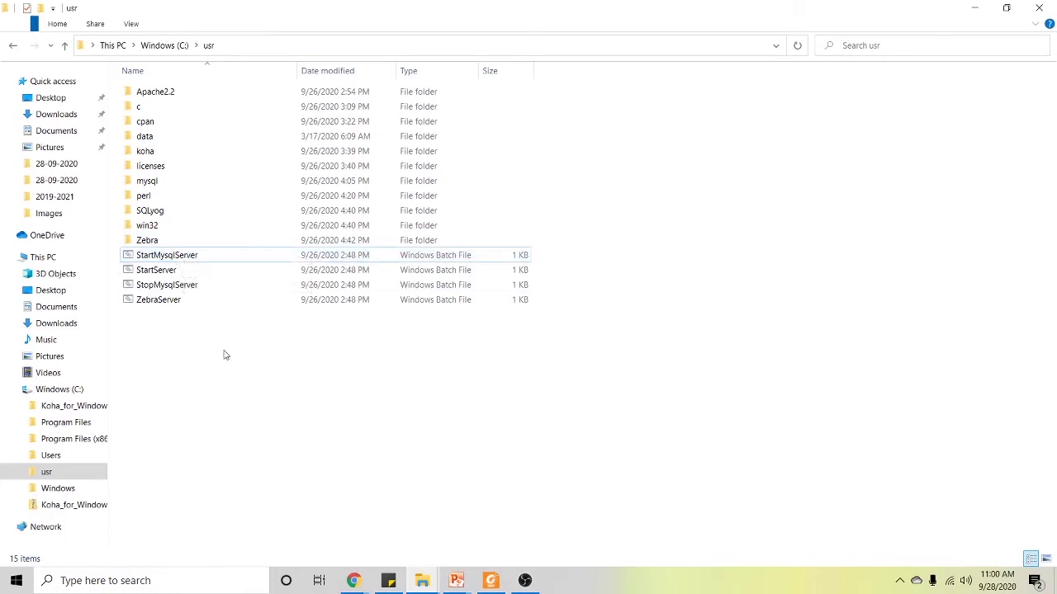
- Run StartServer.bat from C:\usr and minimize its console
left_click(213, 278)
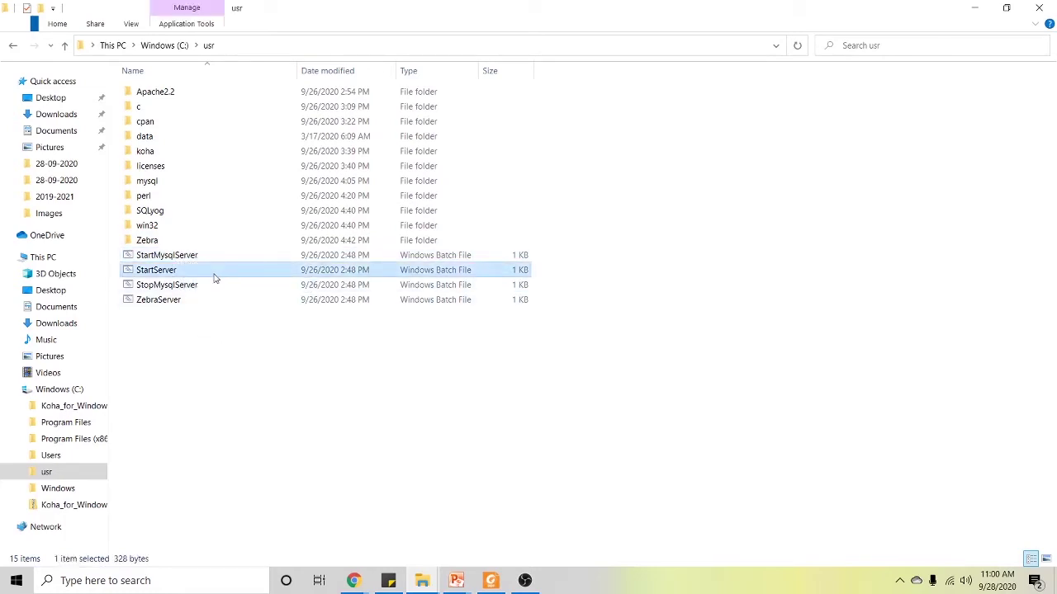
double_click(213, 278)
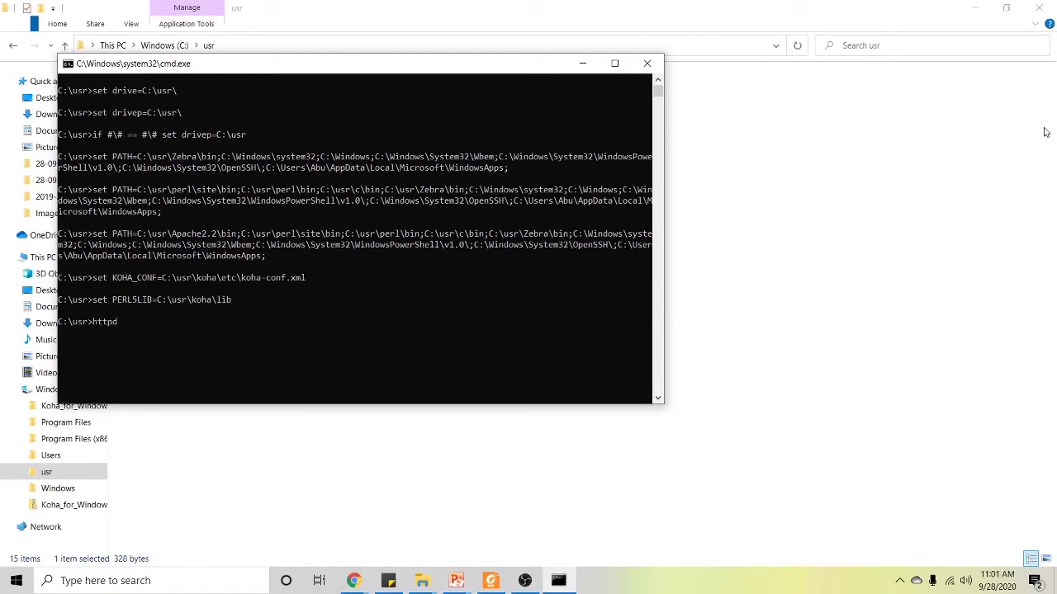
left_click(581, 63)
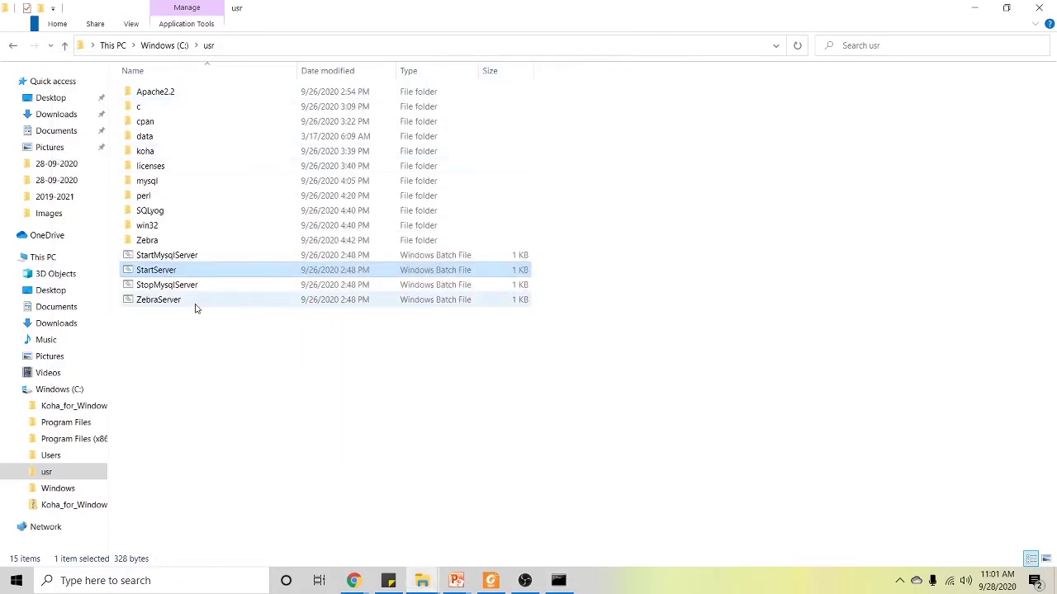
- Run ZebraServer.bat from C:\usr and minimize the zebrasrv console
left_click(154, 303)
double_click(154, 302)
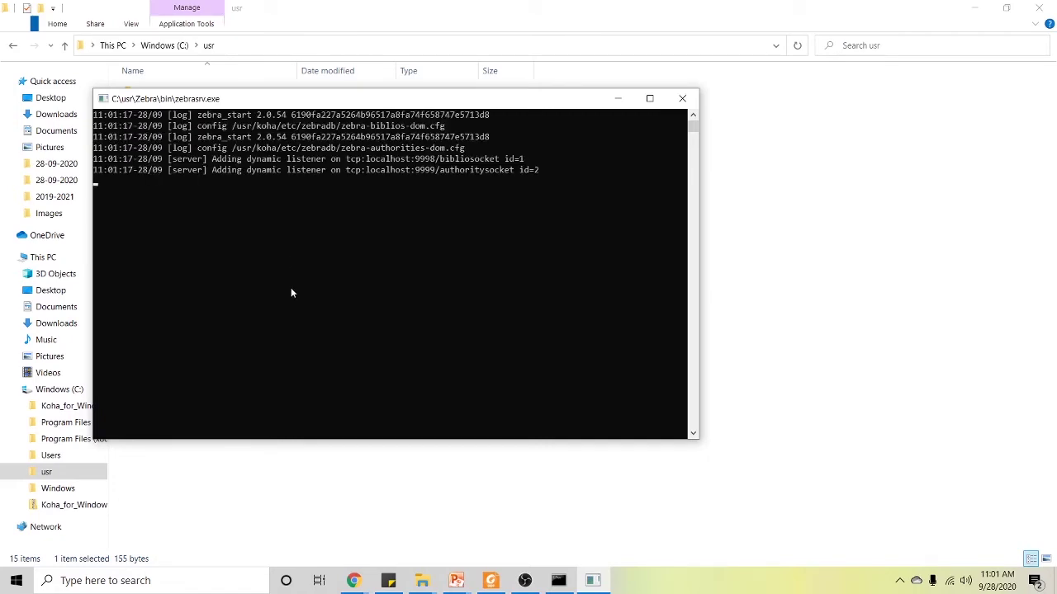
left_click(617, 98)
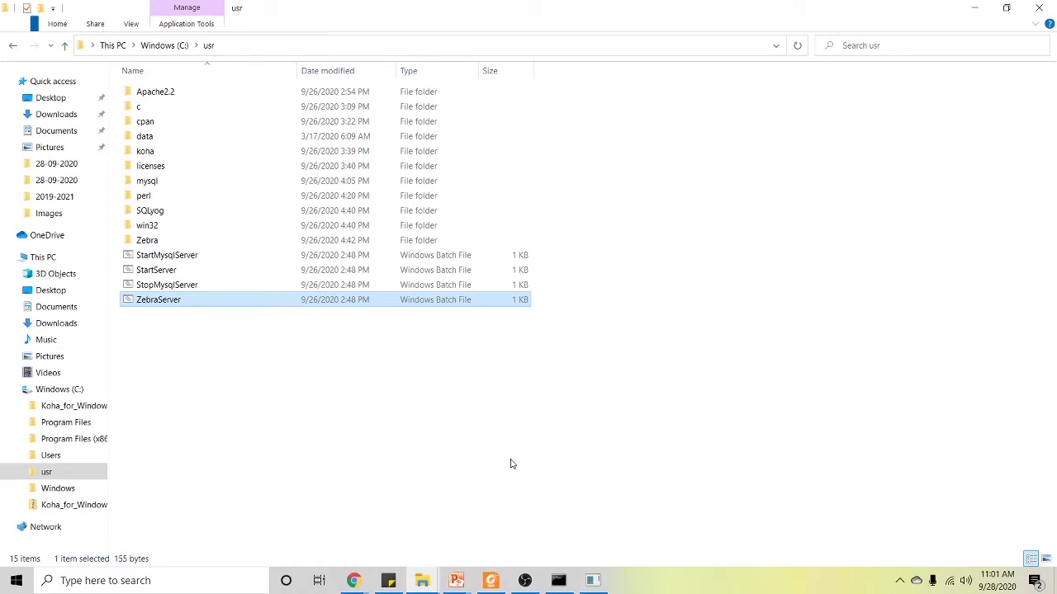
- Switch to the Install Koha Chrome window and enter localhost:8080 in a new tab
left_click(353, 580)
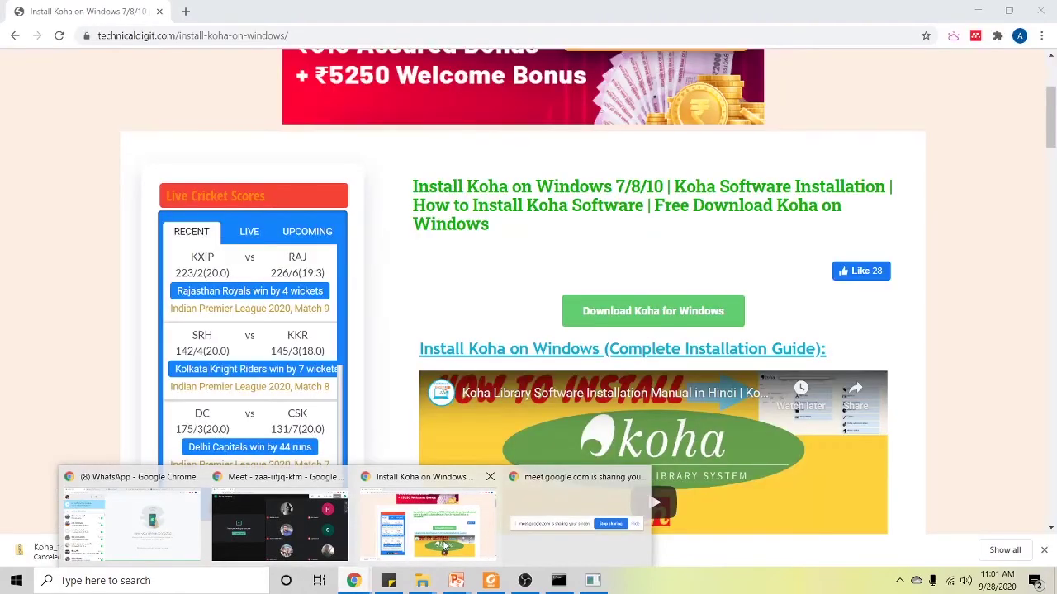
left_click(445, 545)
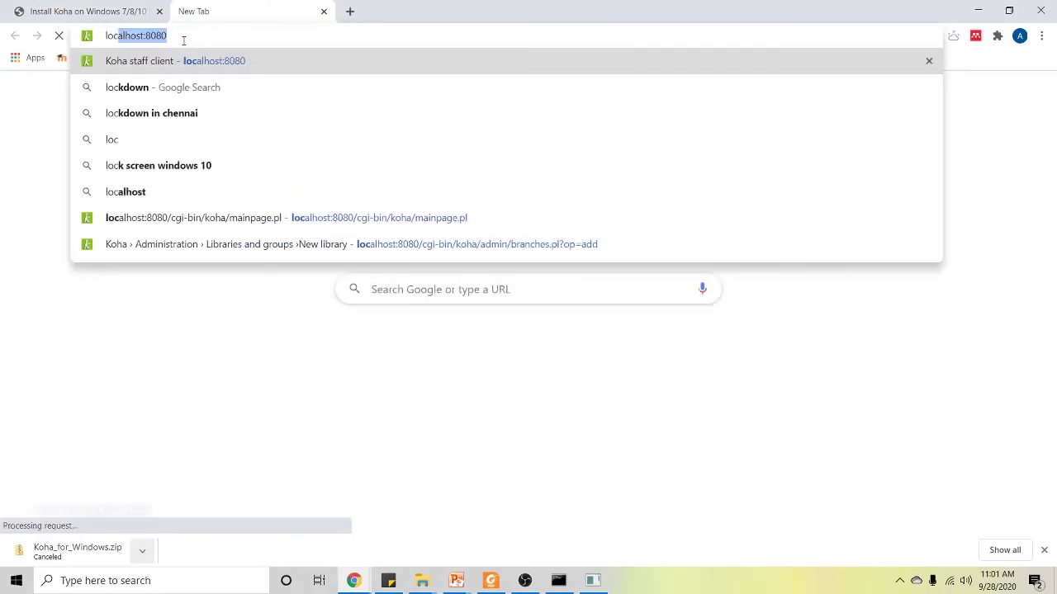
type("a")
left_click(183, 40)
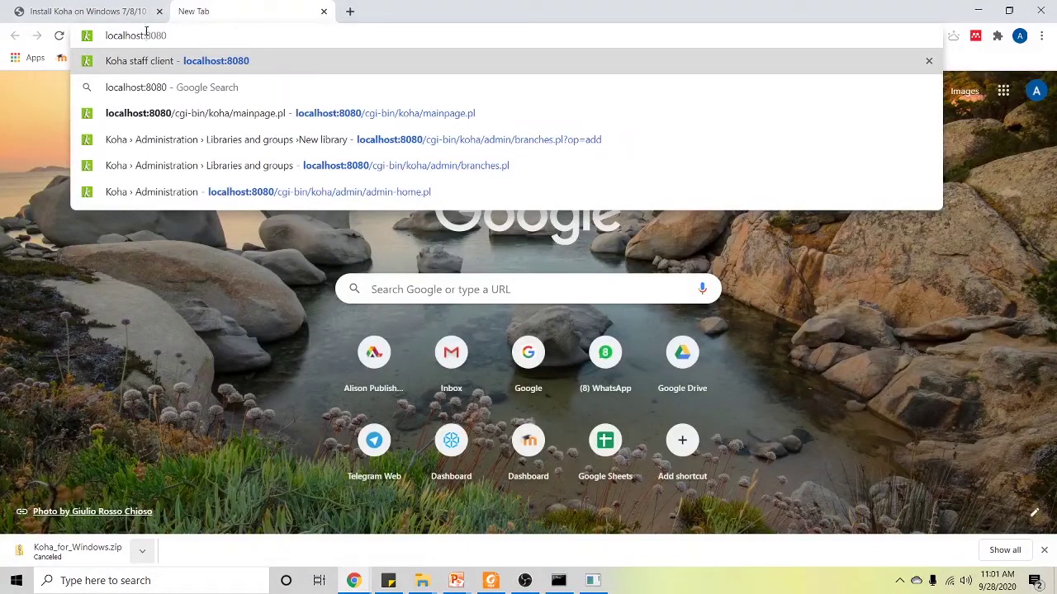
double_click(146, 35)
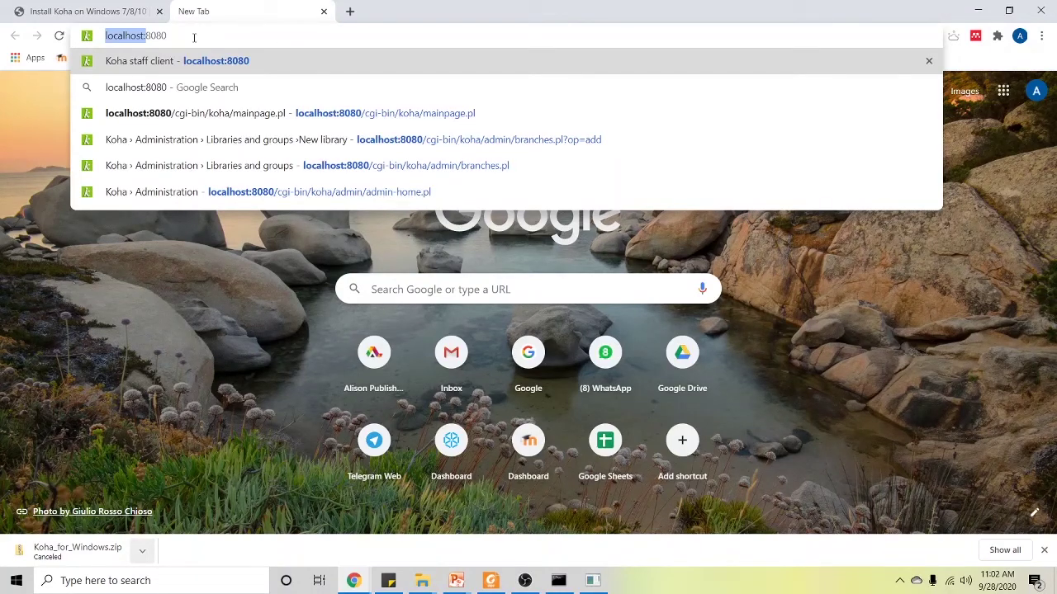
left_click(194, 38)
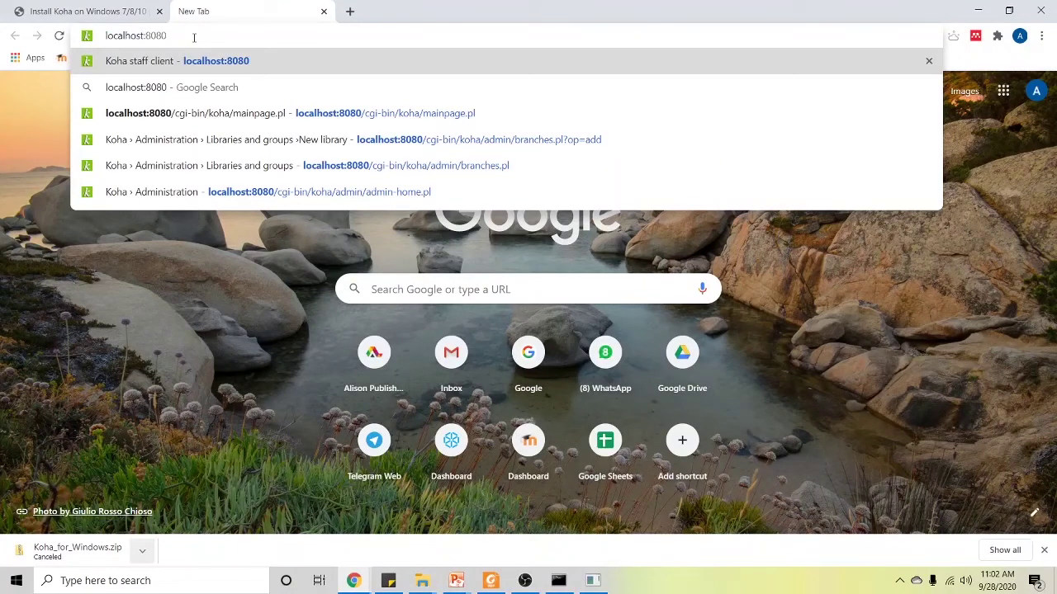
- Load localhost:8080 to bring up the Koha staff client login page
key("Return")
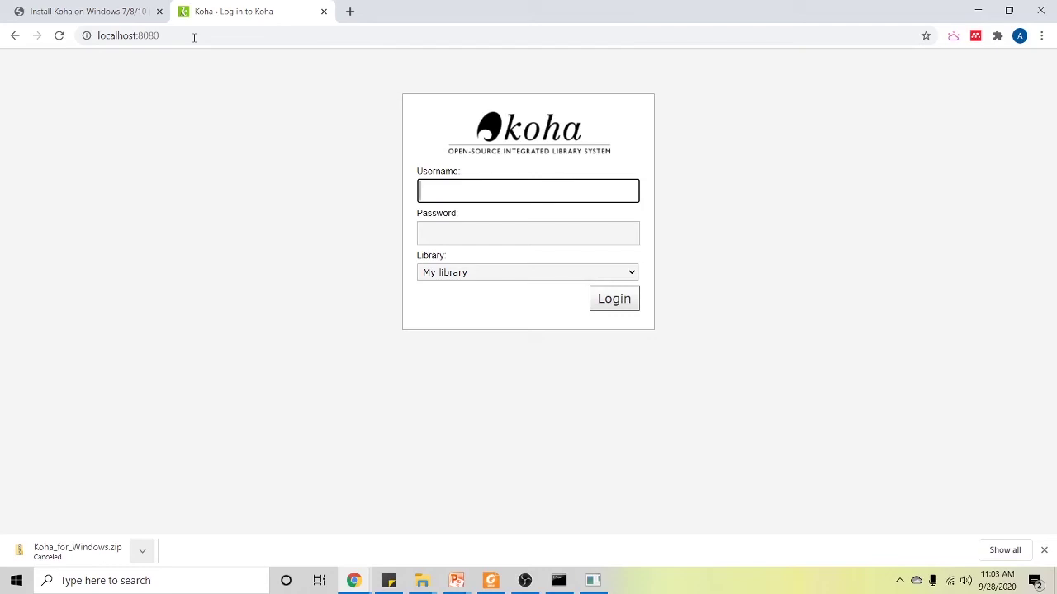
- Fill in the saved admin username and the password, then submit a first login attempt
left_click(451, 191)
left_click(413, 260)
left_click(431, 242)
left_click(445, 189)
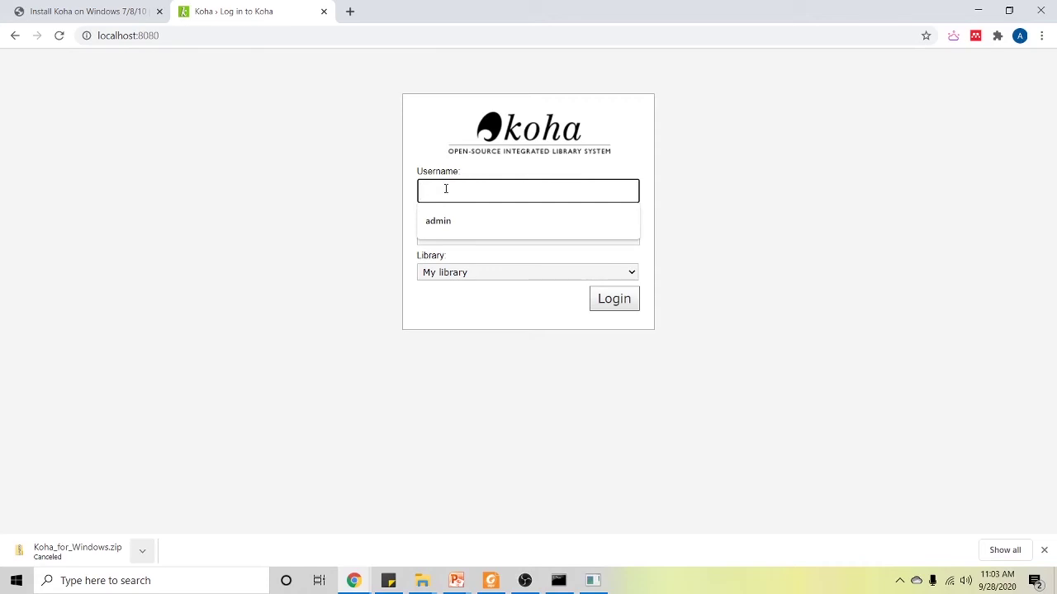
left_click(444, 222)
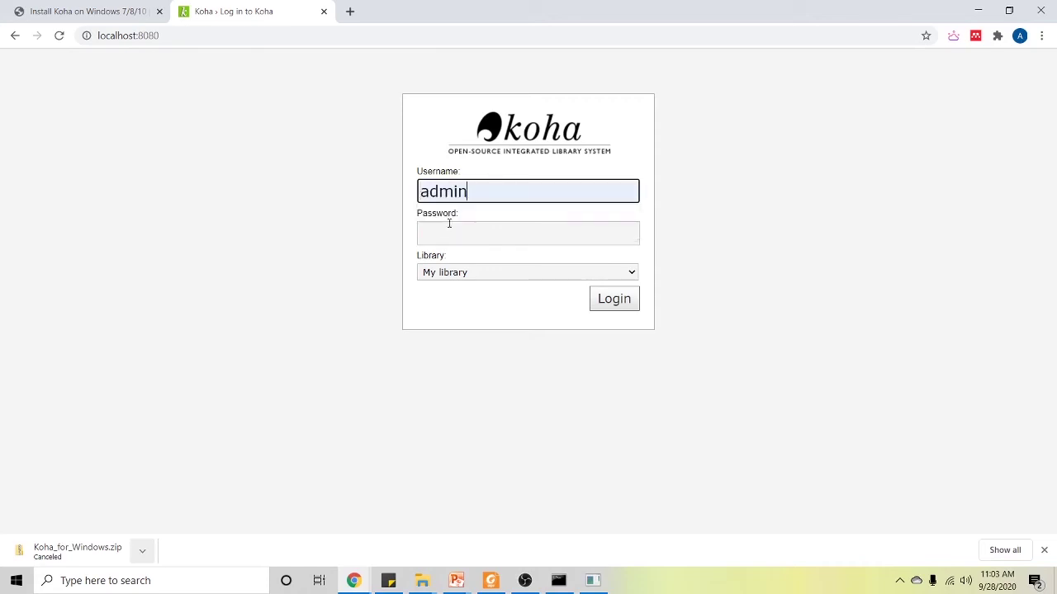
left_click(478, 238)
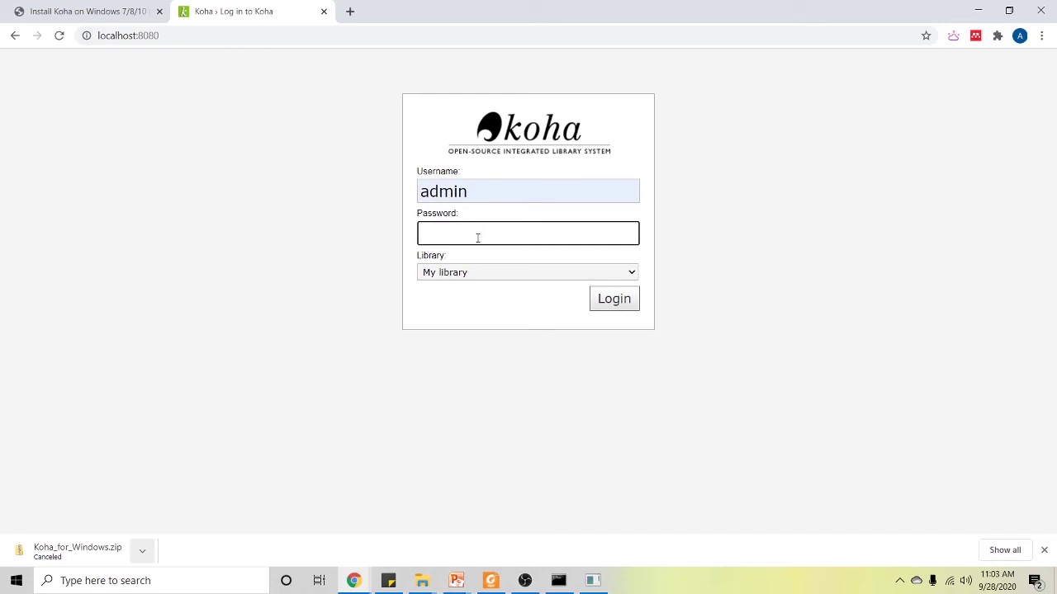
type("ad")
key("Return")
- Re-enter admin as the username and log in to the staff client dashboard
left_click(459, 230)
left_click(448, 266)
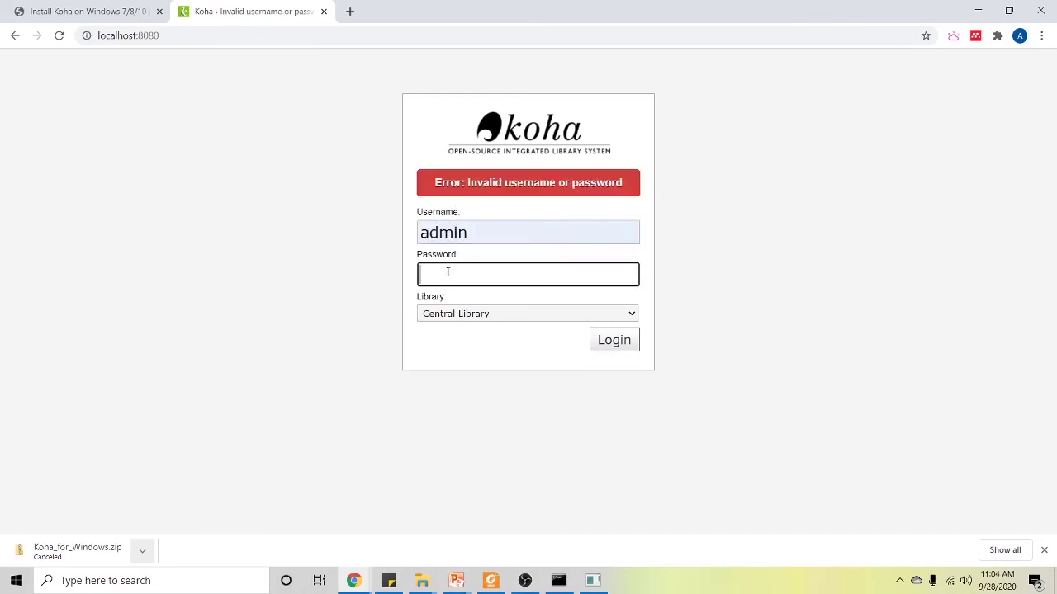
type("admin")
left_click(611, 350)
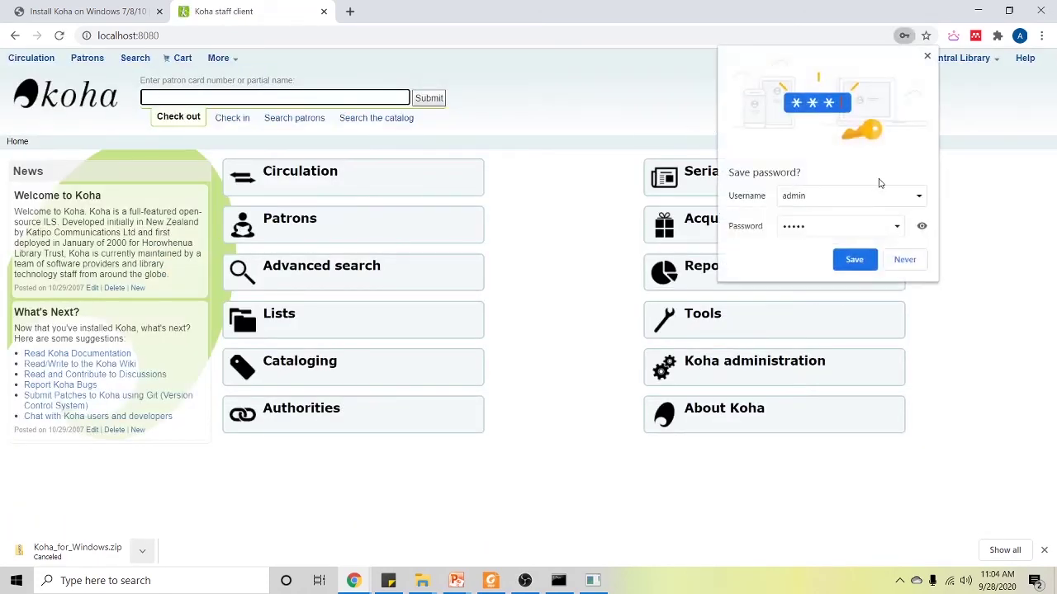
- Save the password in Chrome and acknowledge the Change your password breach warning
left_click(855, 263)
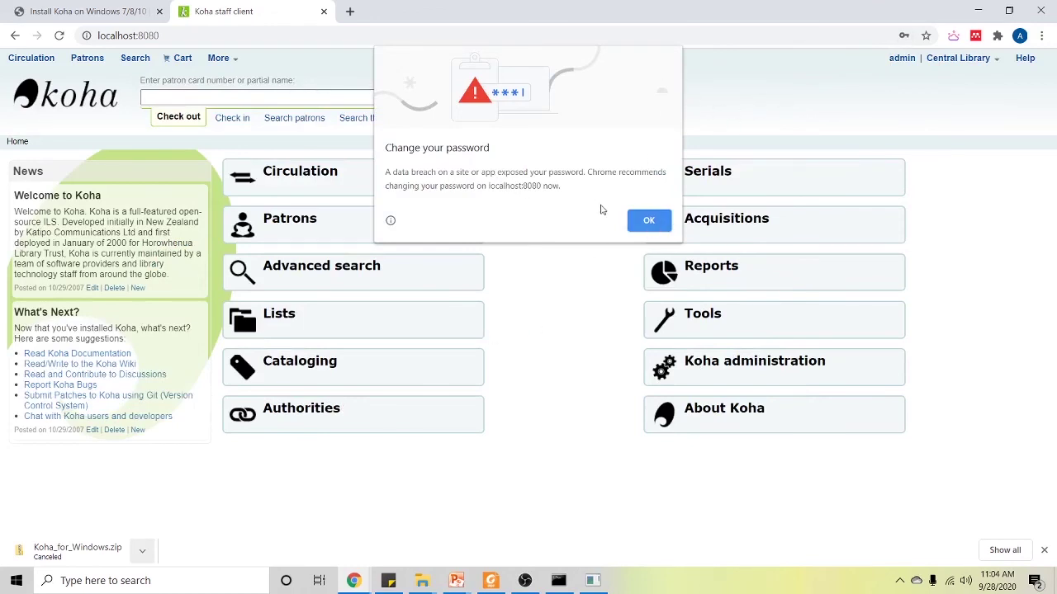
left_click(643, 222)
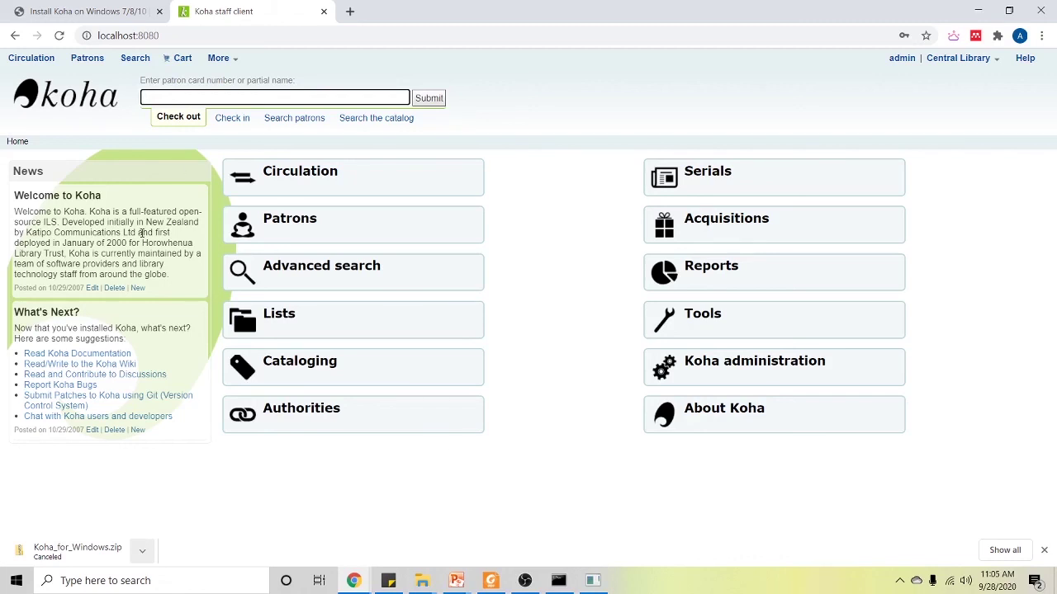
left_click(64, 8)
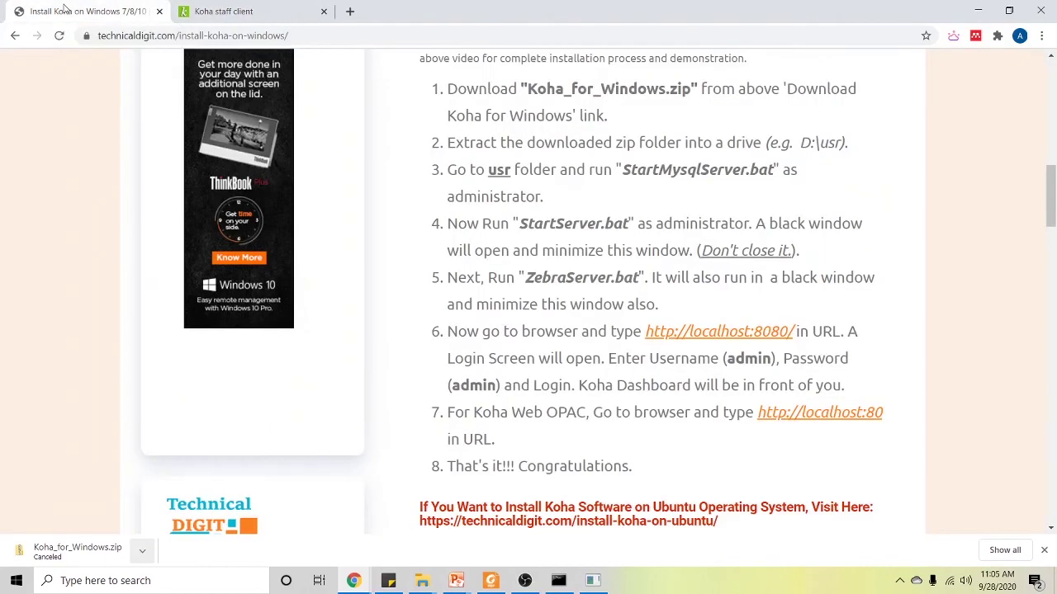
left_click(193, 7)
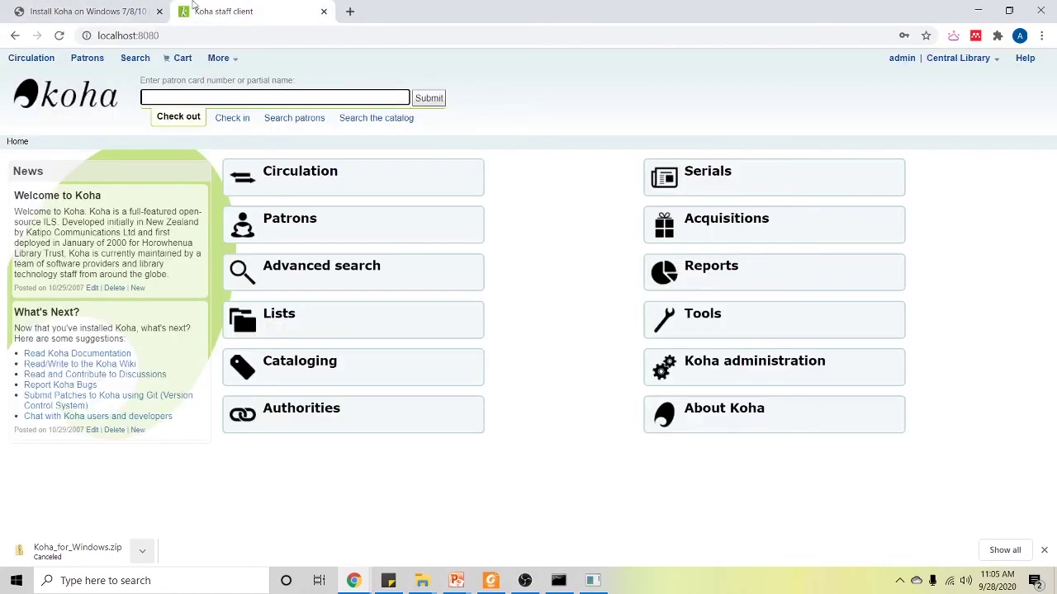
left_click(87, 12)
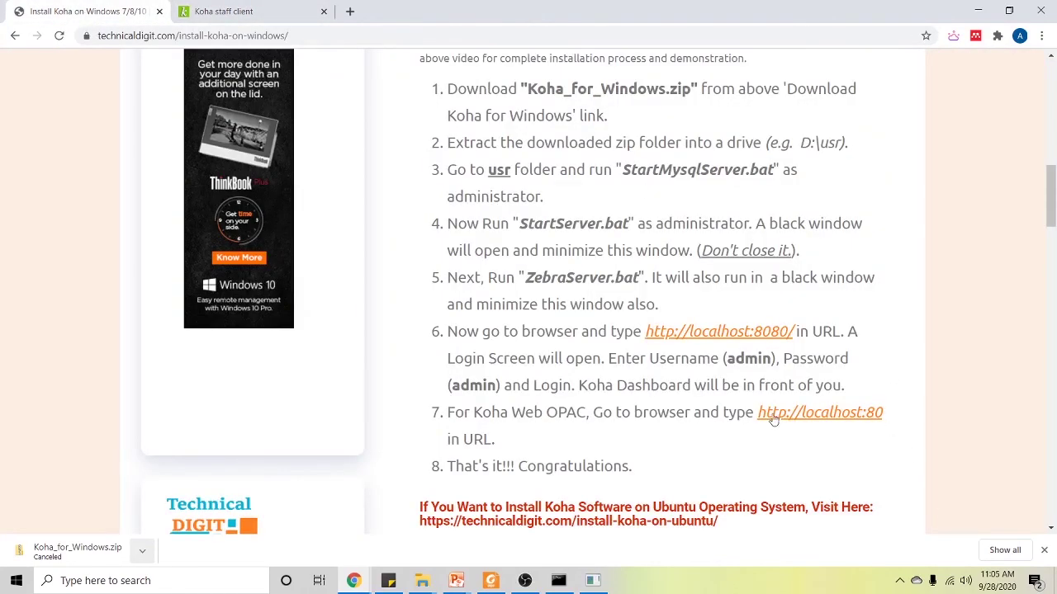
left_click_drag(887, 416, 753, 413)
key("ctrl+c")
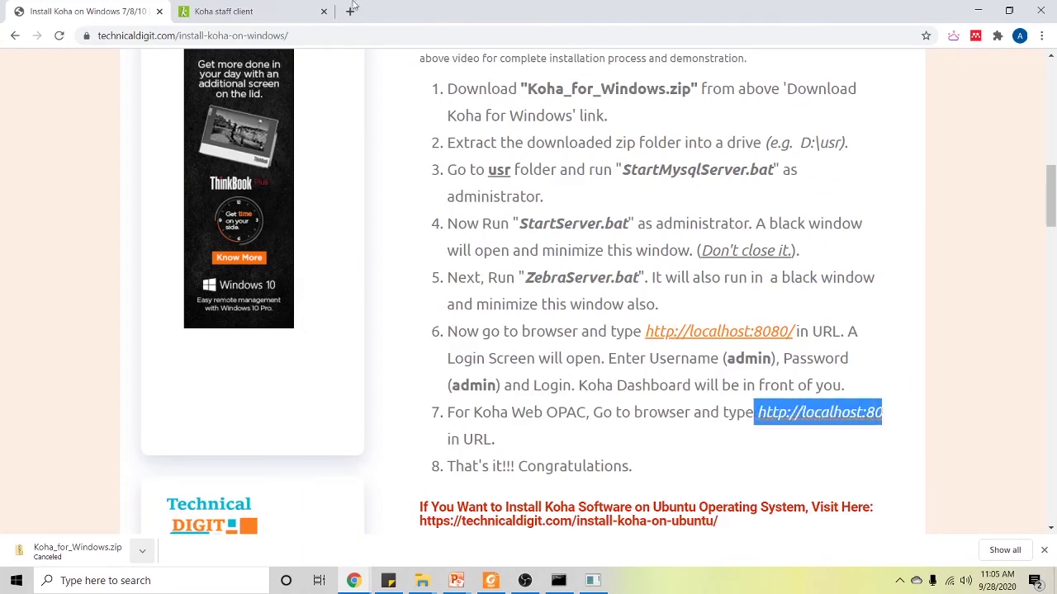
left_click(349, 10)
key("ctrl+v")
key("Return")
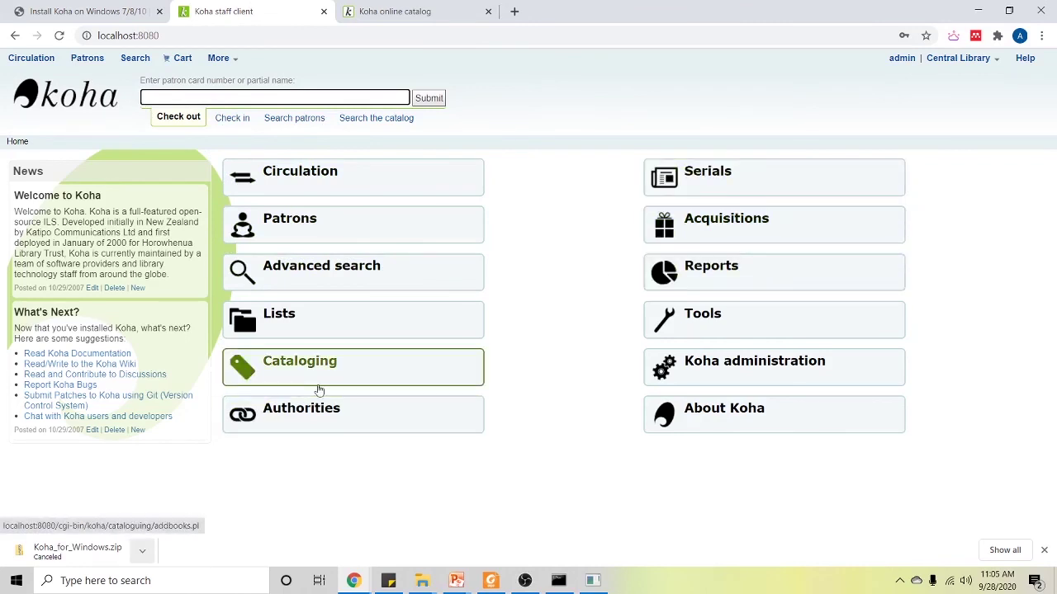
- Switch to the Koha online catalog tab and close it with Ctrl+W
left_click(396, 11)
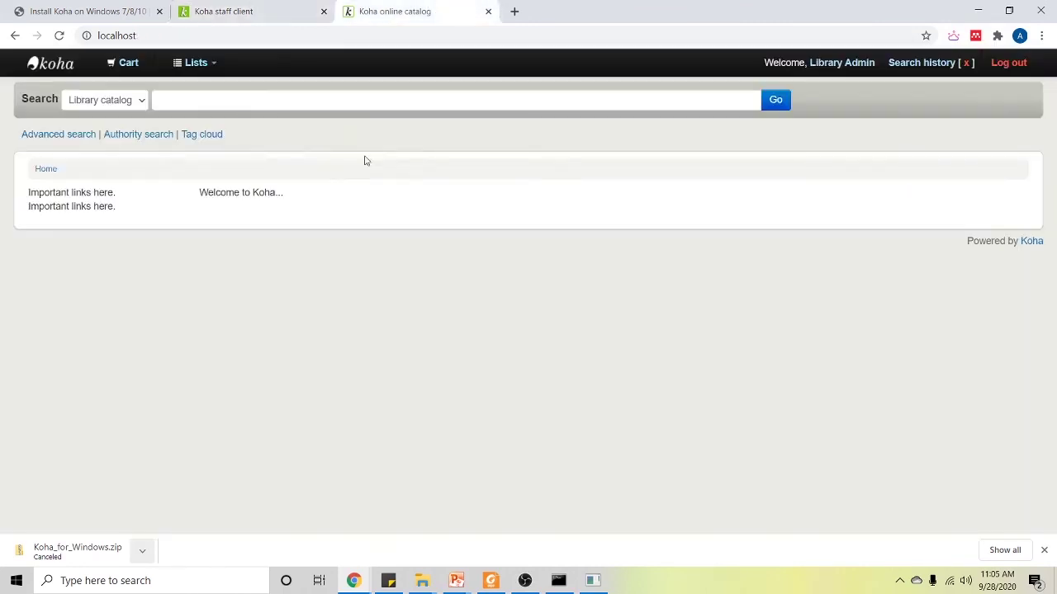
left_click(246, 99)
left_click(269, 326)
key("ctrl+w")
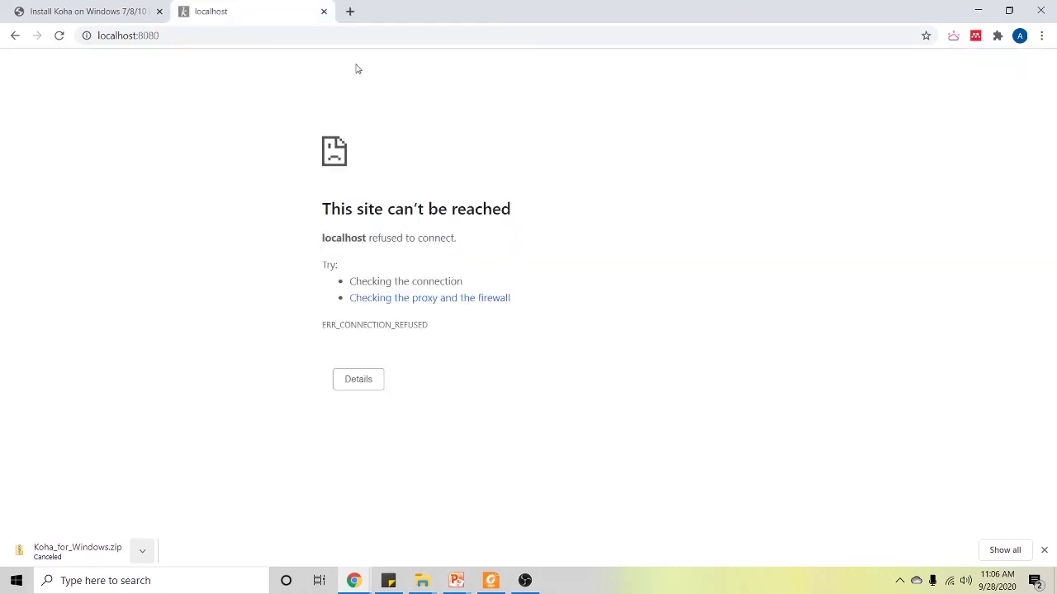